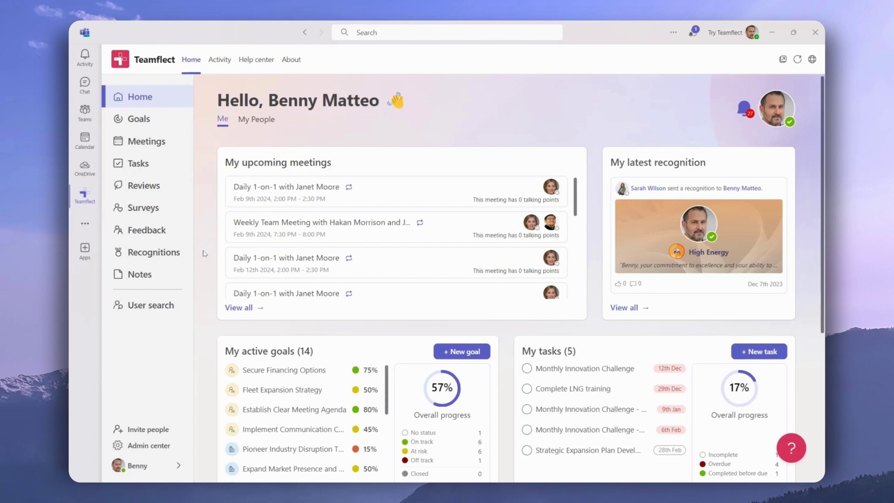
# Step: Preview the Fleet Expansion Strategy goal details from the dashboard, then close them
pyautogui.scroll(-3, 203, 254)
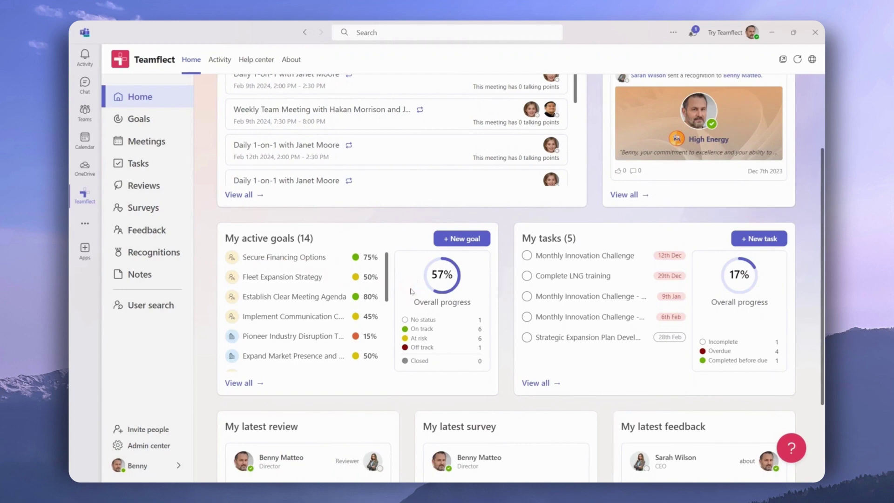
pyautogui.click(308, 279)
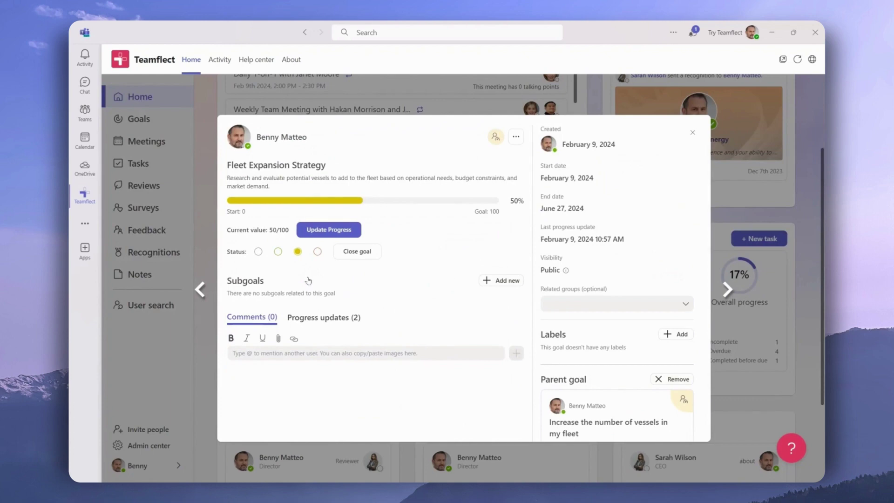
pyautogui.click(691, 134)
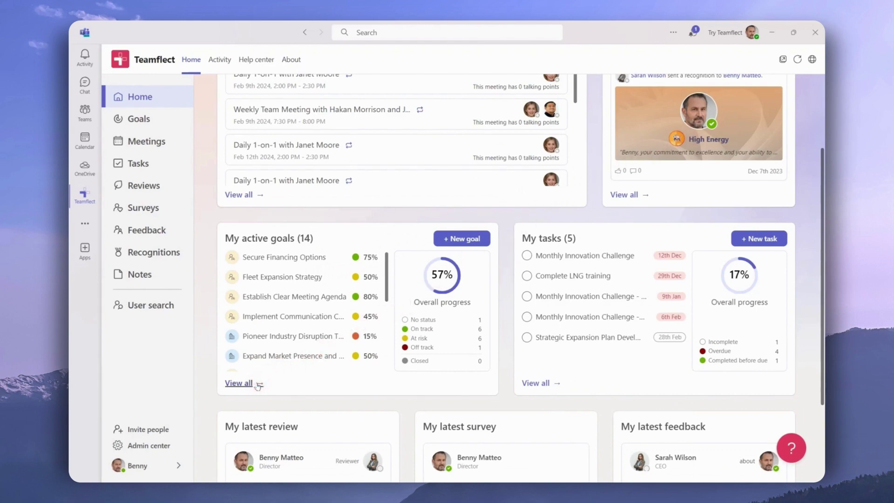
# Step: Go to the Goals page and check the period filter, keeping All goals
pyautogui.click(167, 128)
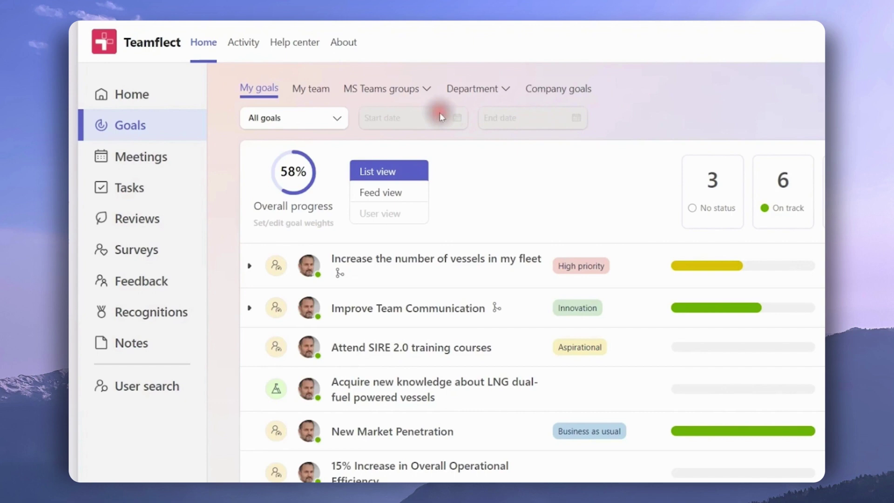
pyautogui.click(338, 119)
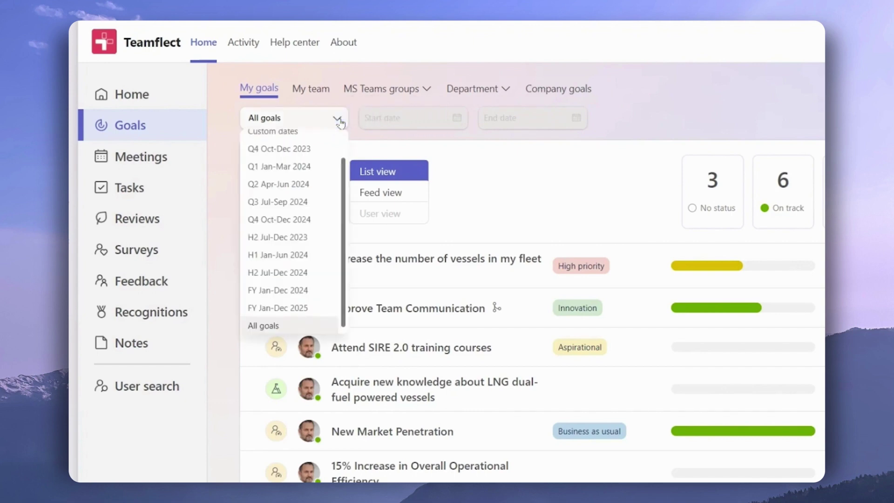
pyautogui.click(339, 120)
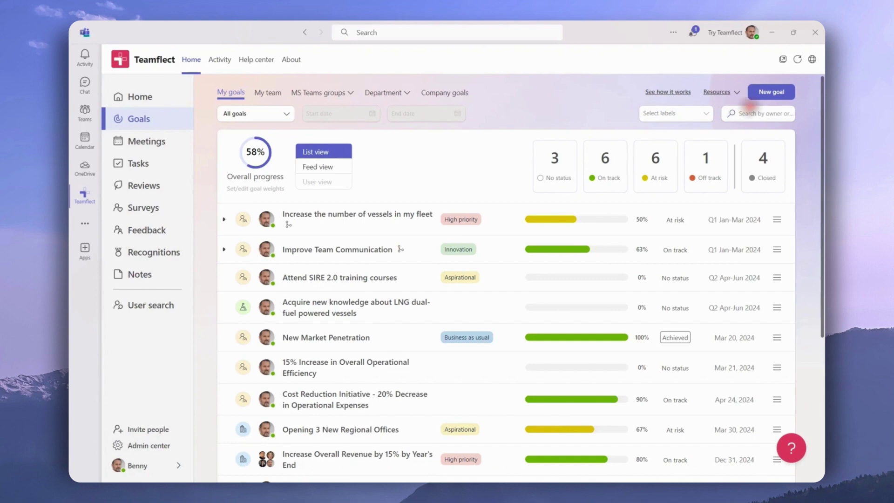
# Step: Start a new goal and review the progress measures, keeping % Percent
pyautogui.click(768, 96)
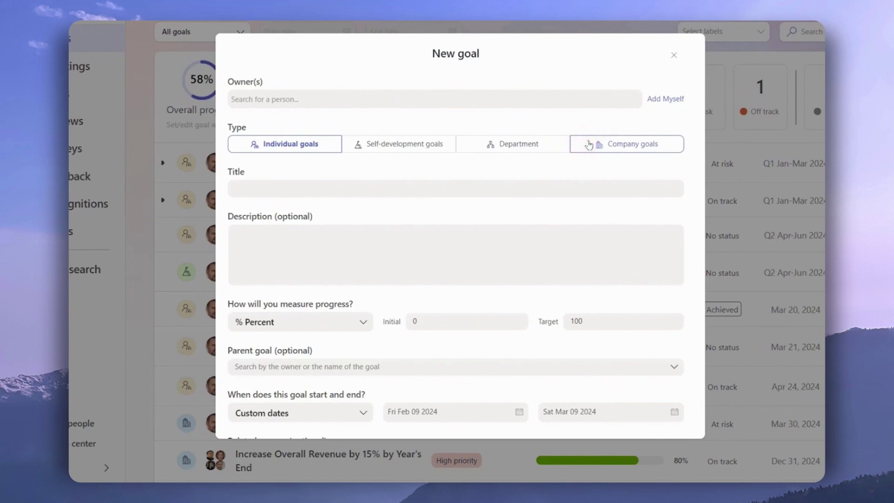
pyautogui.scroll(-3, 523, 230)
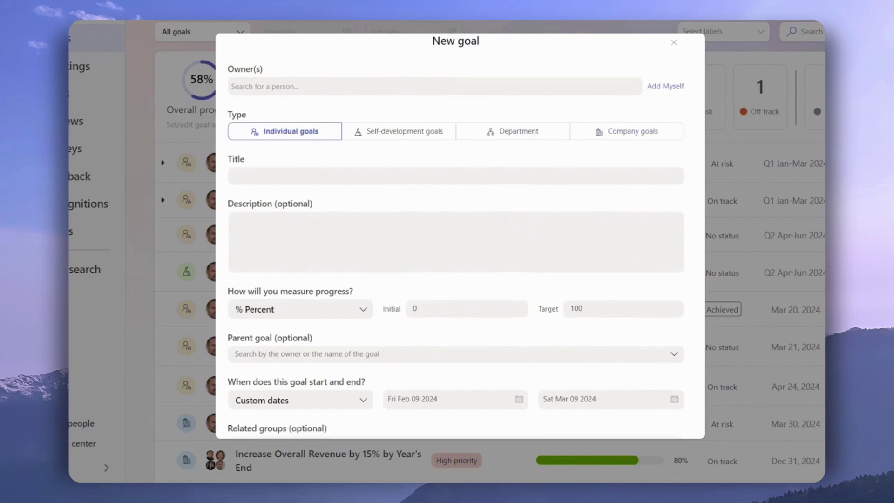
pyautogui.scroll(-2, 517, 228)
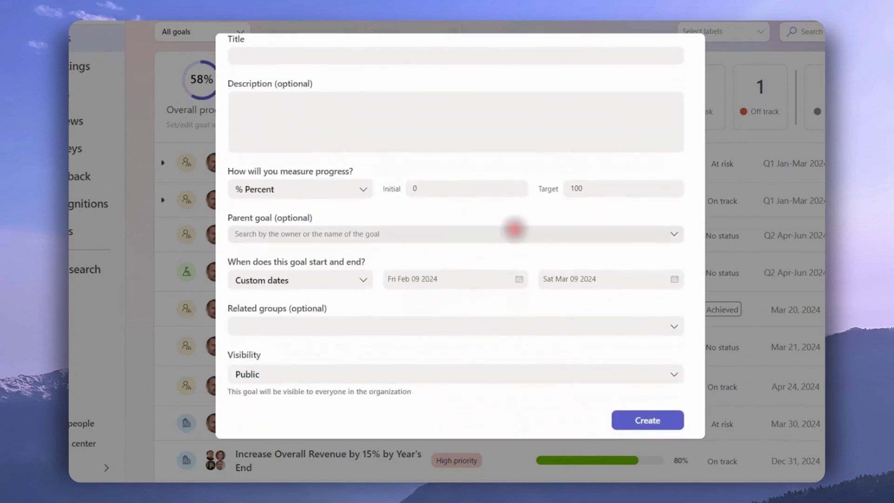
pyautogui.click(364, 190)
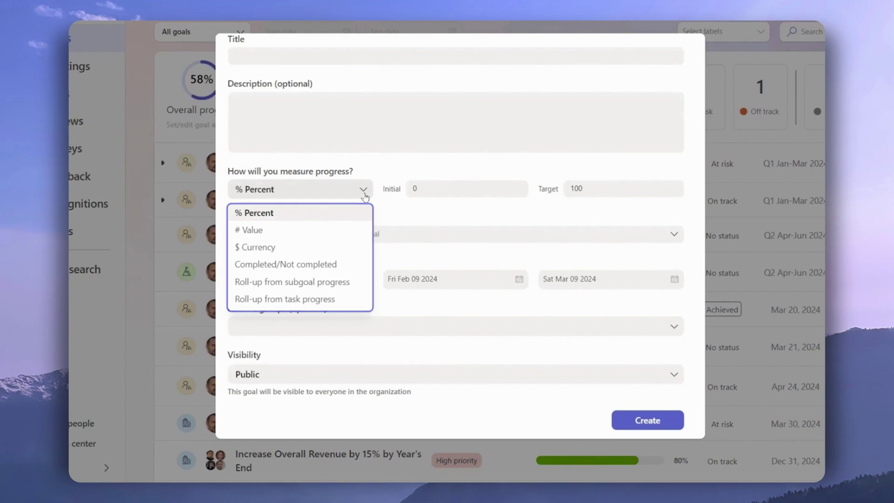
pyautogui.click(386, 177)
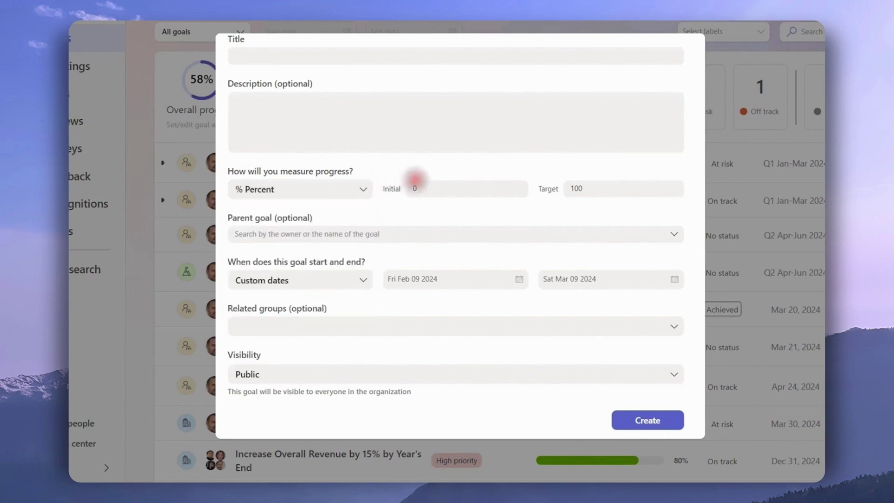
# Step: Browse possible parent goals without choosing one, then dismiss the New goal form
pyautogui.click(677, 242)
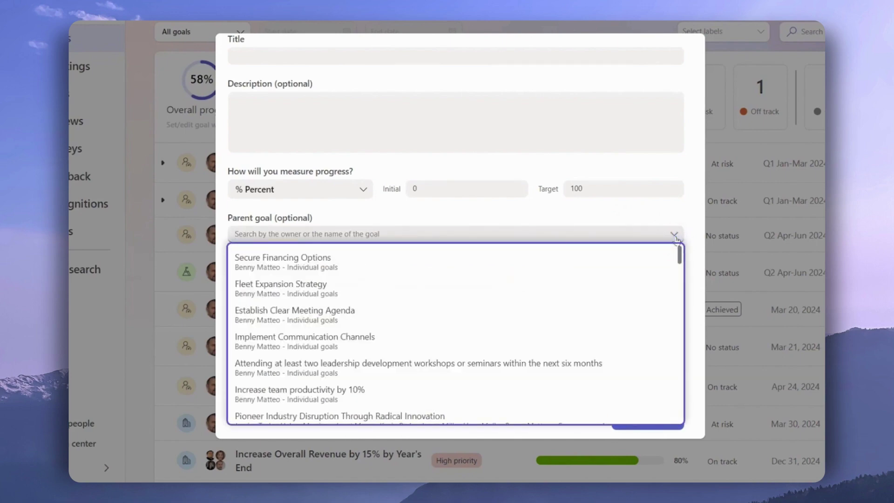
pyautogui.click(677, 234)
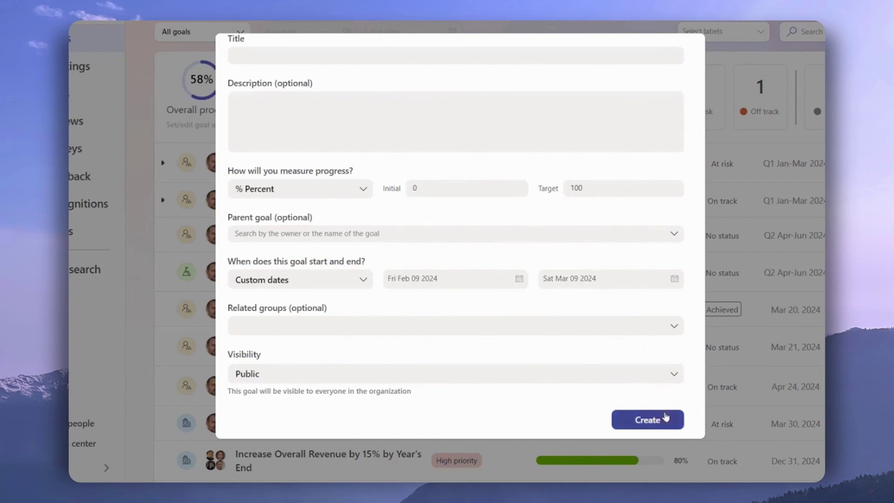
pyautogui.click(719, 362)
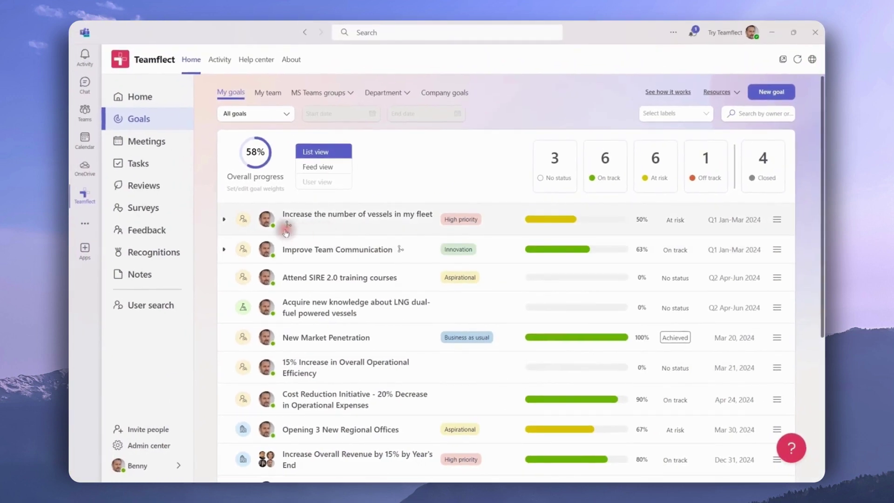
# Step: Expand sub-goals of the vessel fleet and Improve Team Communication goals, then browse Feed view
pyautogui.click(224, 219)
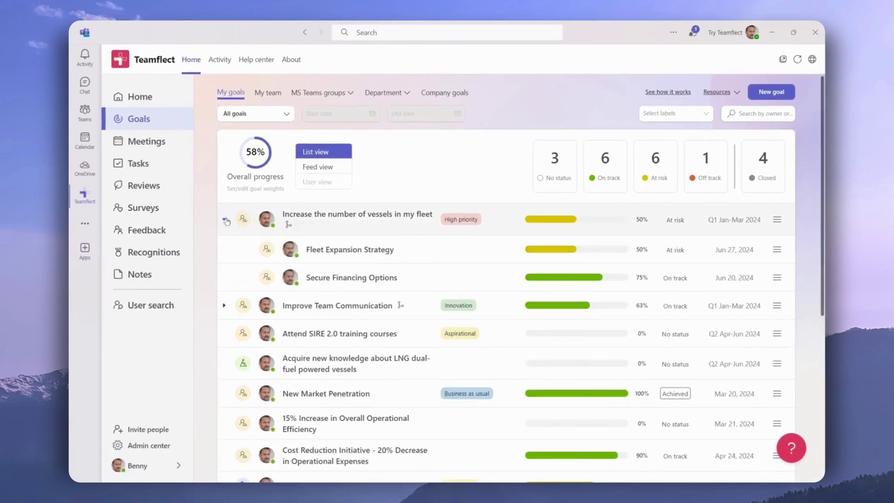
pyautogui.click(224, 305)
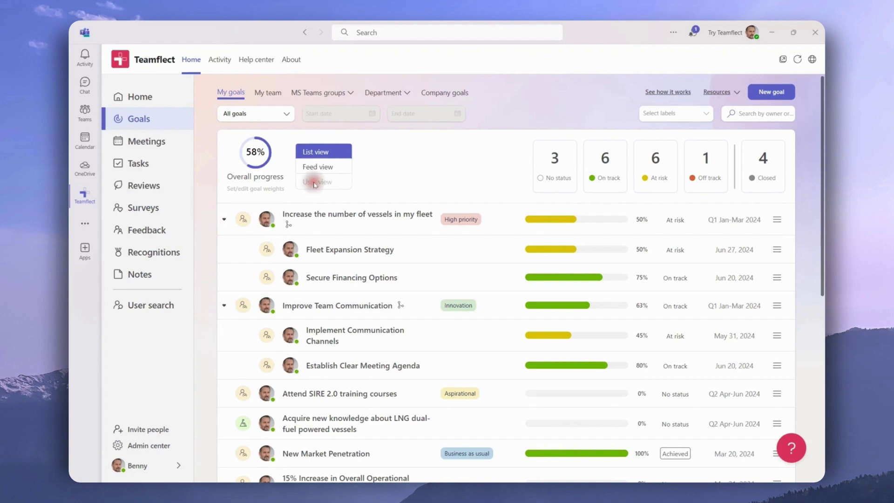
pyautogui.click(329, 169)
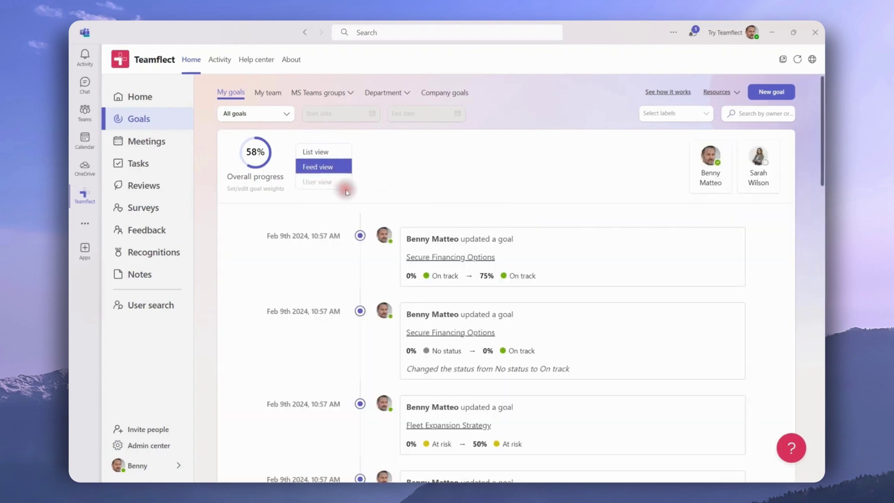
pyautogui.scroll(-2, 346, 193)
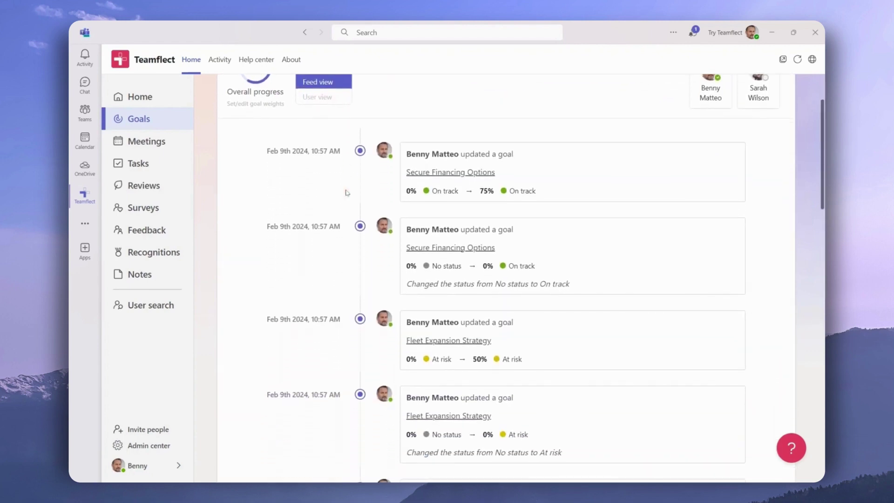
pyautogui.scroll(2, 345, 193)
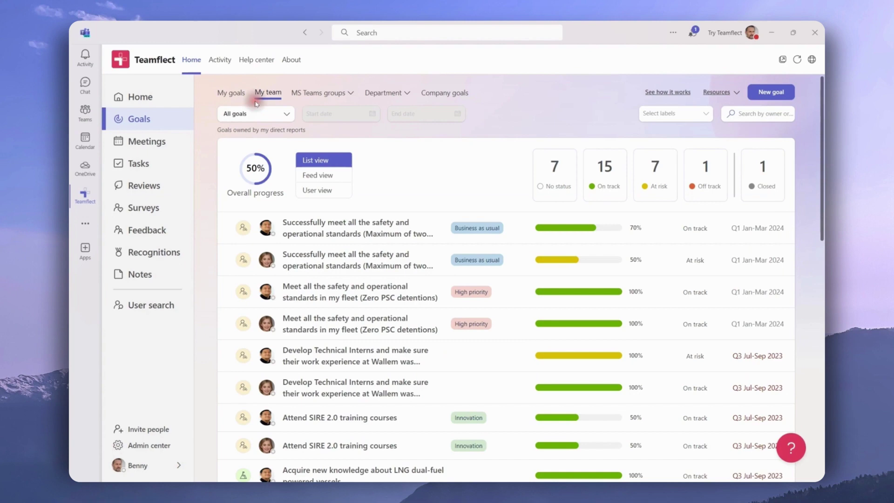
# Step: Show My team goals in User view, one card per direct report, collapsing the first member's list
pyautogui.scroll(-3, 203, 186)
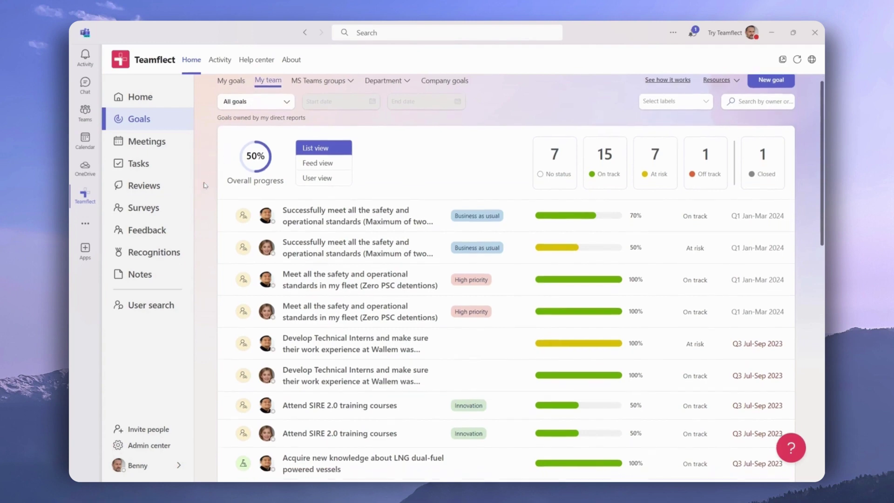
pyautogui.scroll(-1, 204, 185)
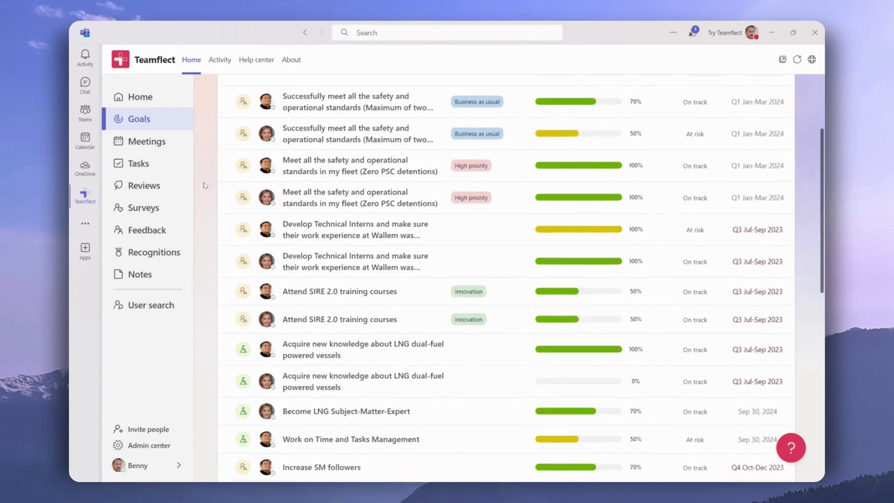
pyautogui.scroll(2, 204, 186)
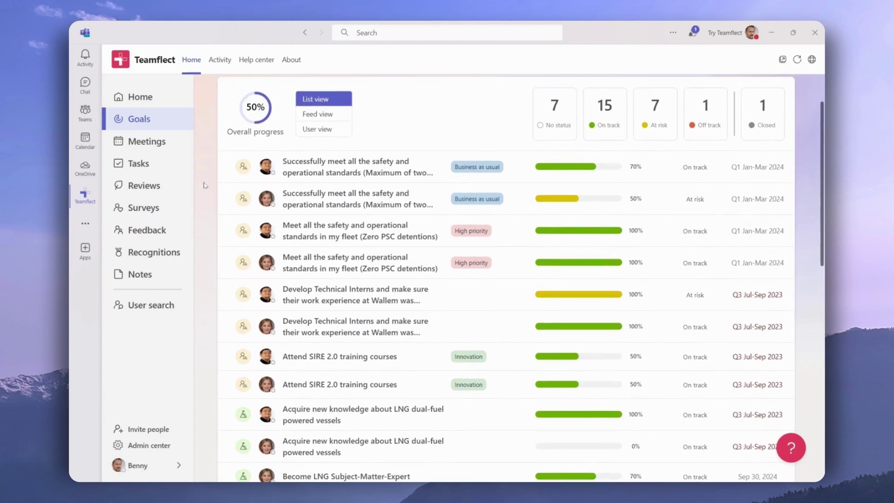
pyautogui.scroll(3, 204, 185)
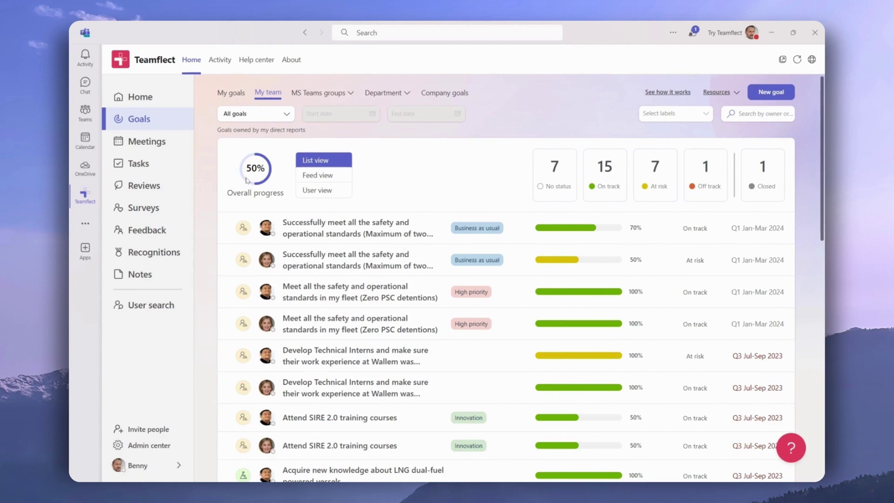
pyautogui.click(302, 191)
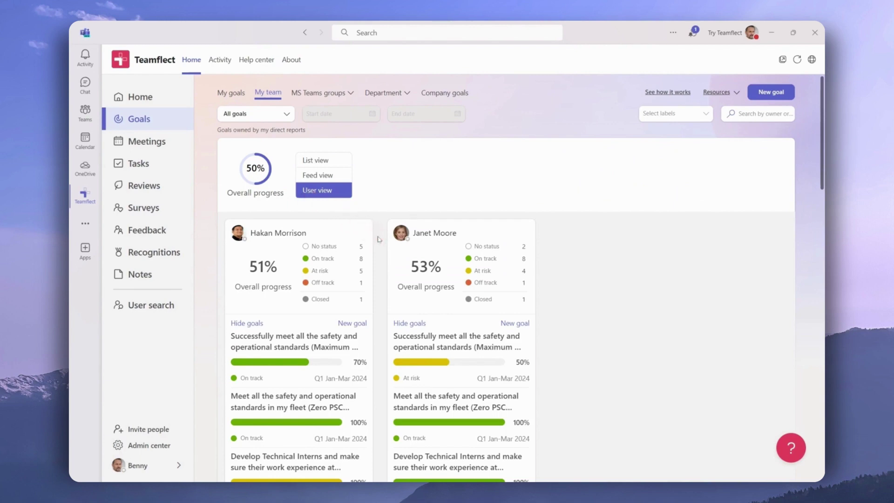
pyautogui.scroll(-2, 378, 240)
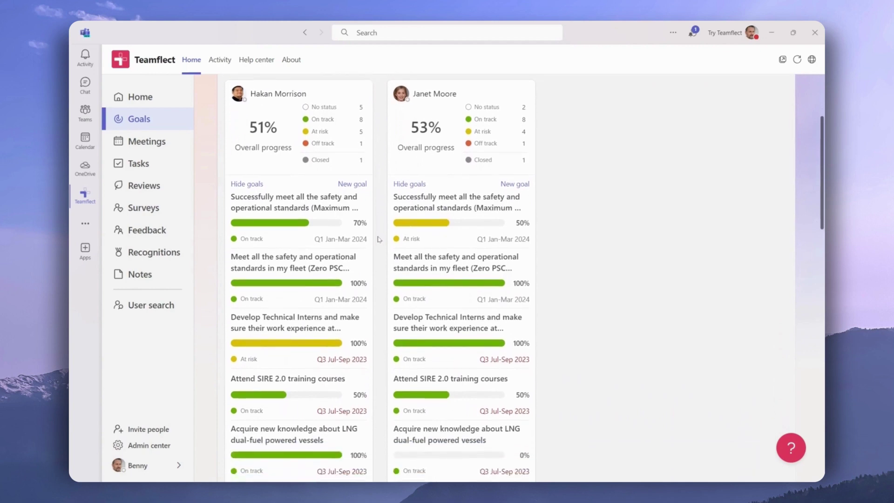
pyautogui.scroll(1, 378, 239)
pyautogui.click(402, 222)
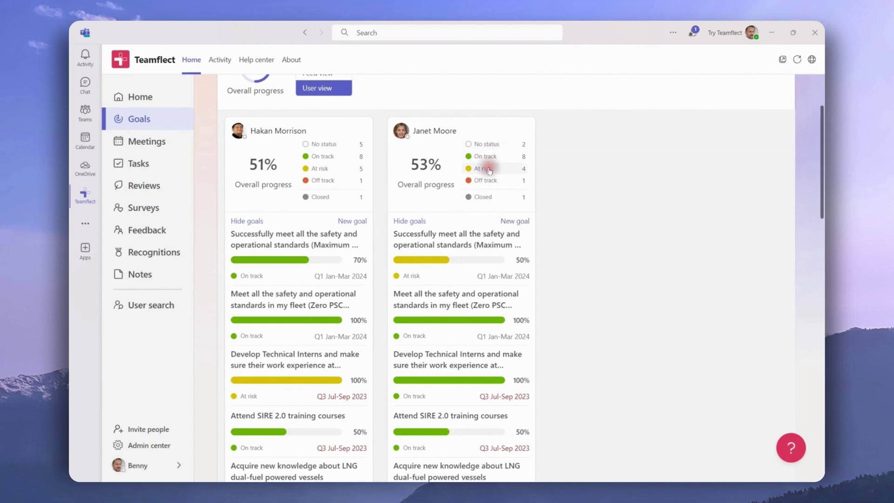
pyautogui.scroll(3, 489, 171)
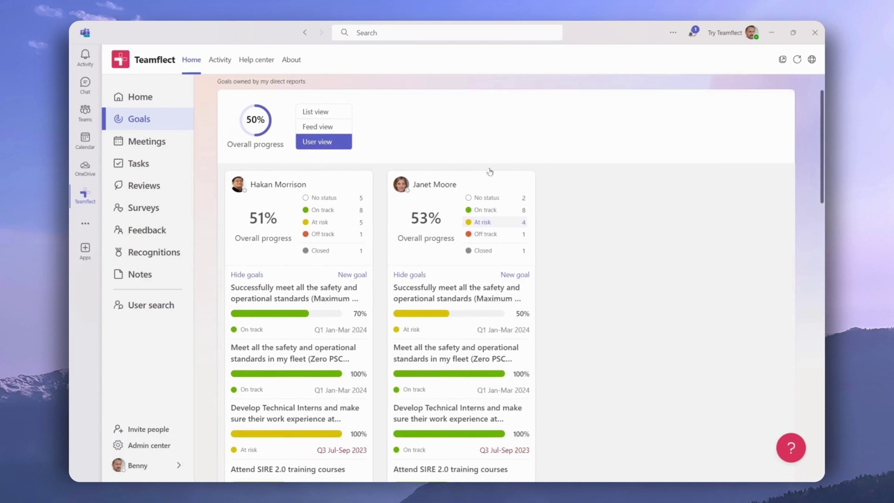
# Step: Search 'Enhance Delivery' and open the Enhance Delivery Timeliness and Client Satisfaction goal
pyautogui.click(754, 114)
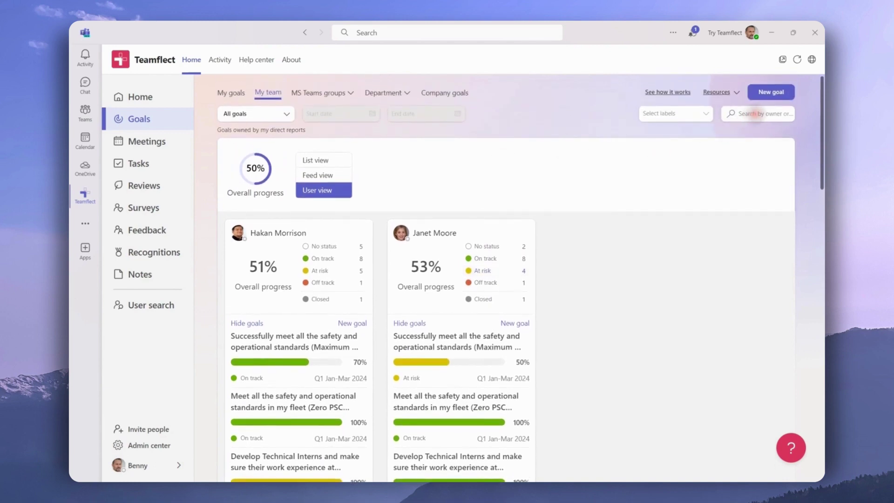
pyautogui.write('Enhance Delivery')
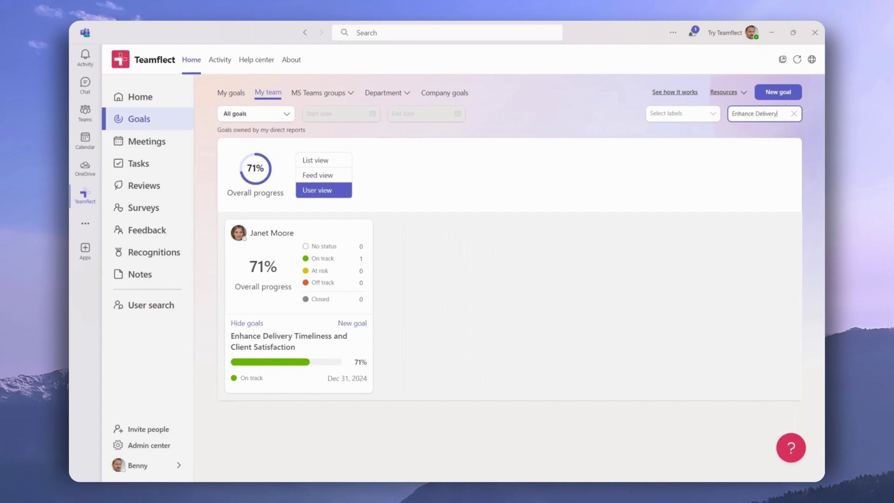
pyautogui.click(716, 136)
pyautogui.click(322, 336)
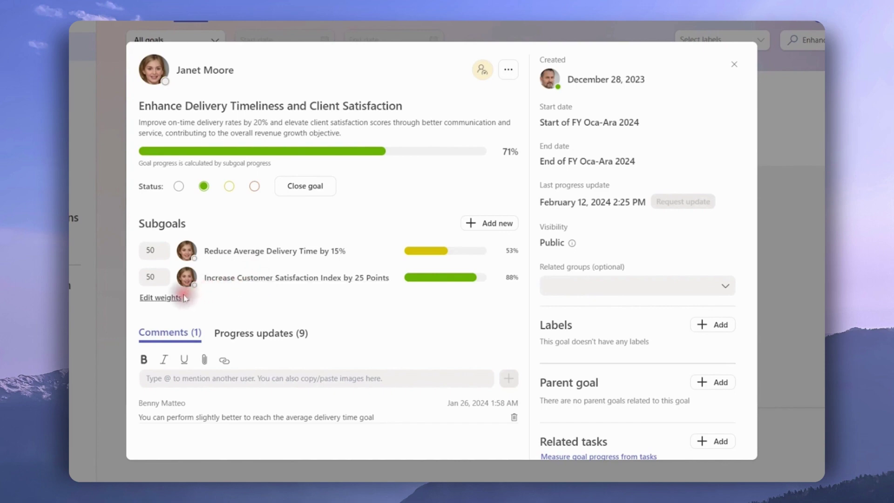
# Step: Set the two subgoal weights to 40 and 60 and confirm them
pyautogui.click(168, 298)
pyautogui.click(154, 249)
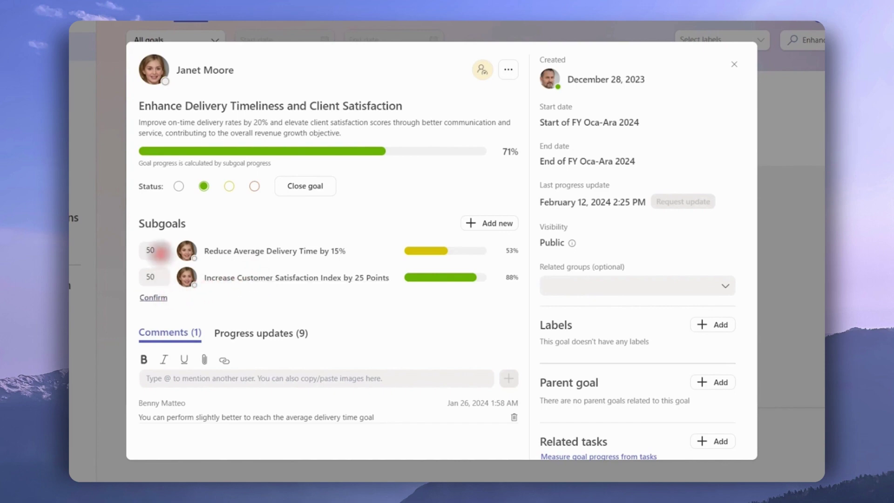
pyautogui.press('BackSpace')
pyautogui.press('BackSpace')
pyautogui.write('40')
pyautogui.click(154, 276)
pyautogui.press('BackSpace')
pyautogui.press('BackSpace')
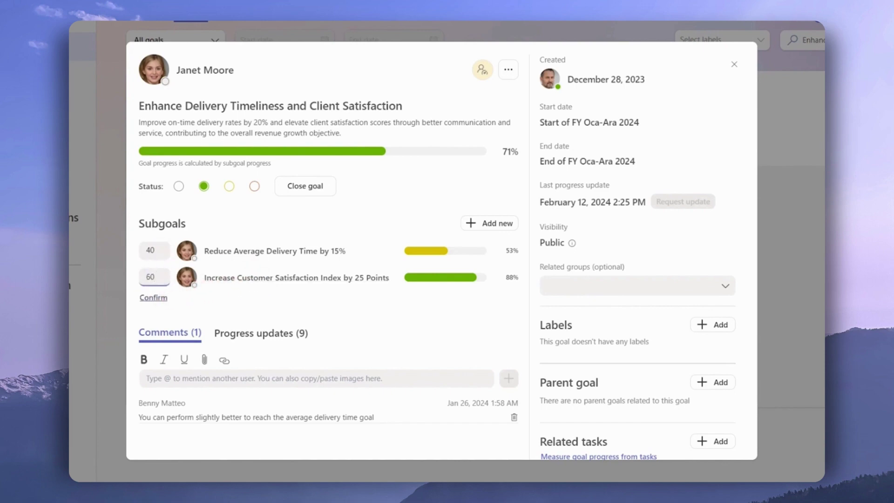
pyautogui.click(151, 298)
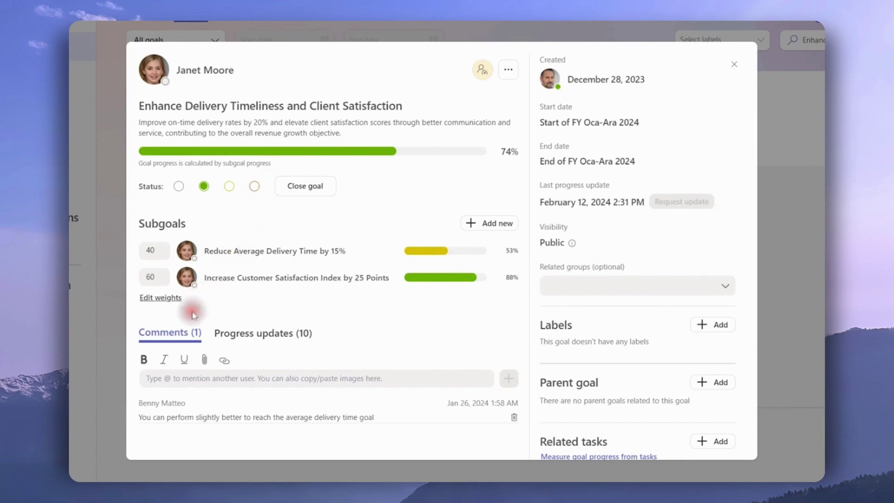
# Step: Add the High priority label to the goal
pyautogui.scroll(-1, 182, 333)
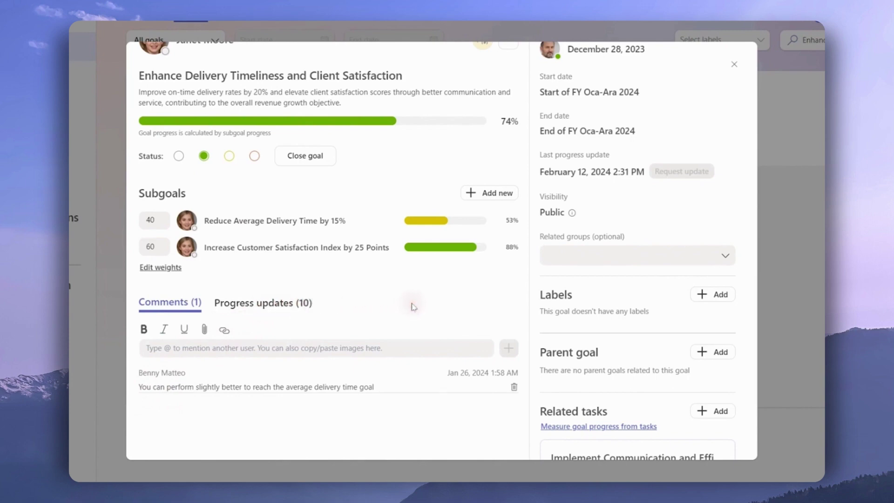
pyautogui.click(695, 295)
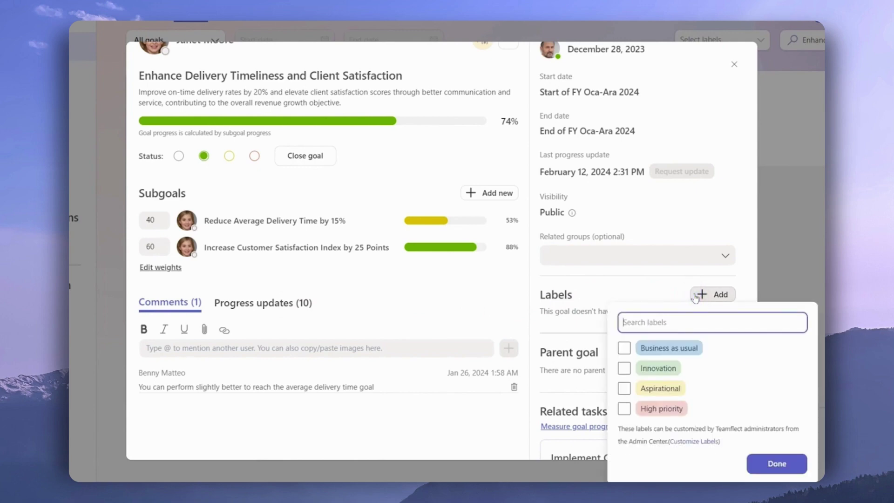
pyautogui.click(624, 409)
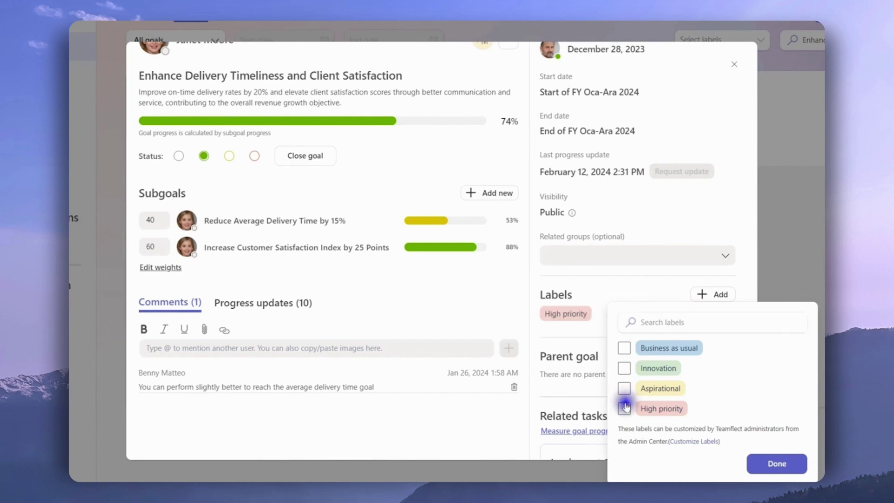
pyautogui.click(765, 463)
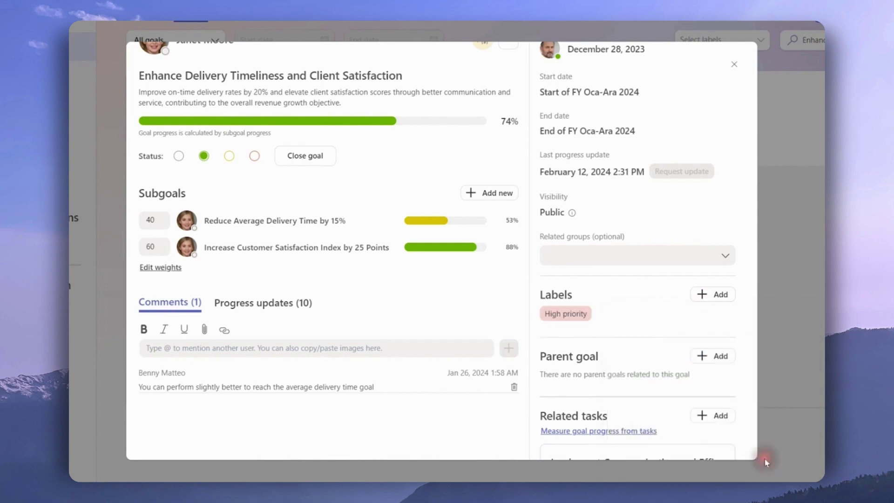
# Step: Open the related task Implement Communication and Efficiency Enhancement Plan
pyautogui.scroll(-2, 741, 419)
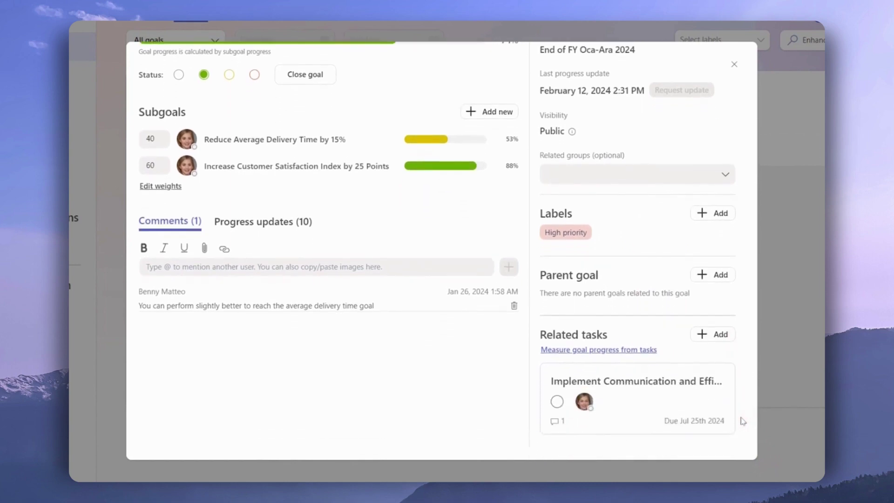
pyautogui.click(649, 404)
pyautogui.click(648, 404)
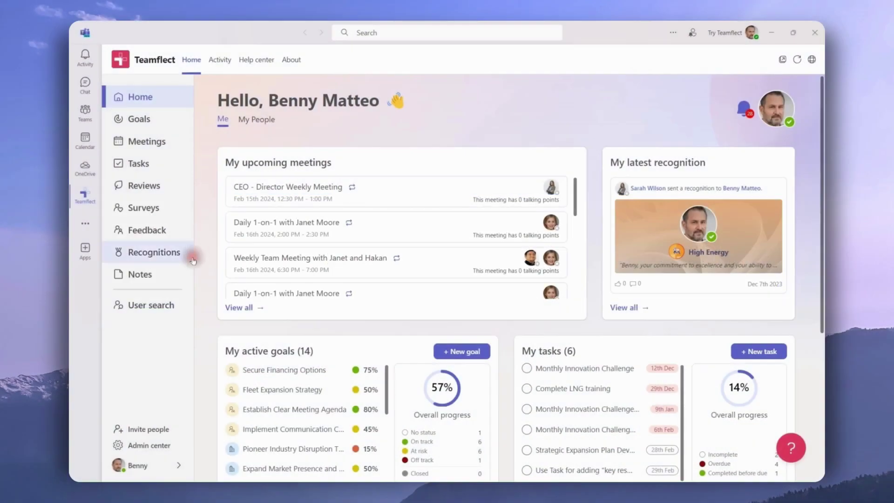
# Step: Look up a team member in User search by typing part of their name
pyautogui.click(165, 305)
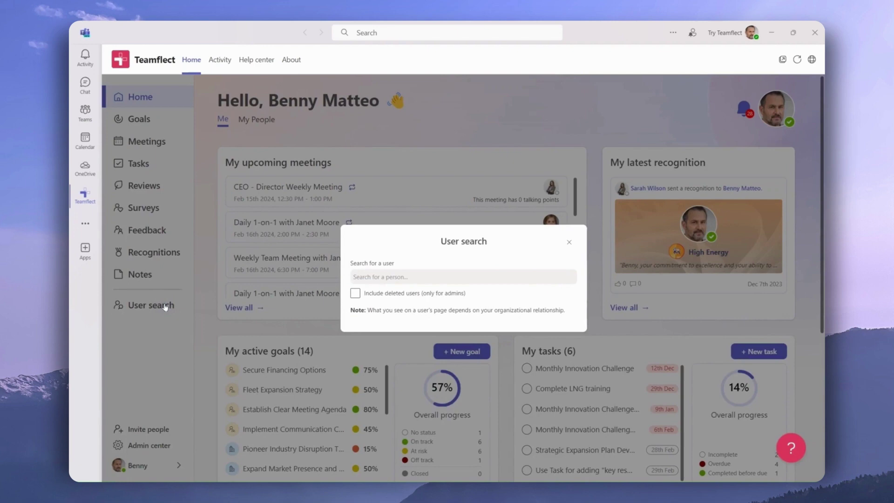
pyautogui.click(357, 277)
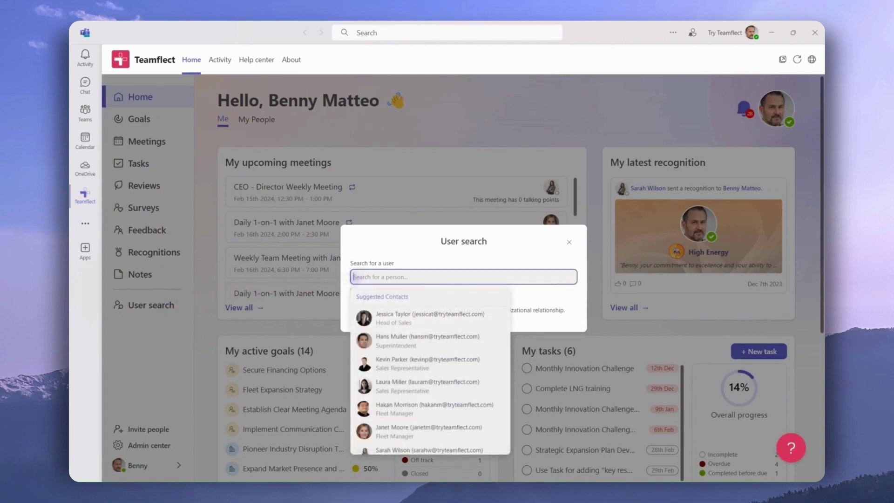
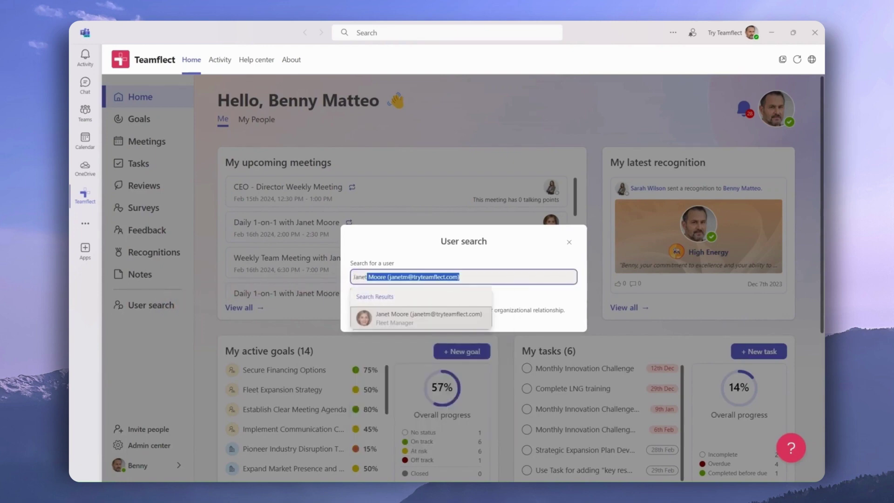
# Step: Open the matching team member's profile and scroll through their meetings and goals
pyautogui.click(379, 314)
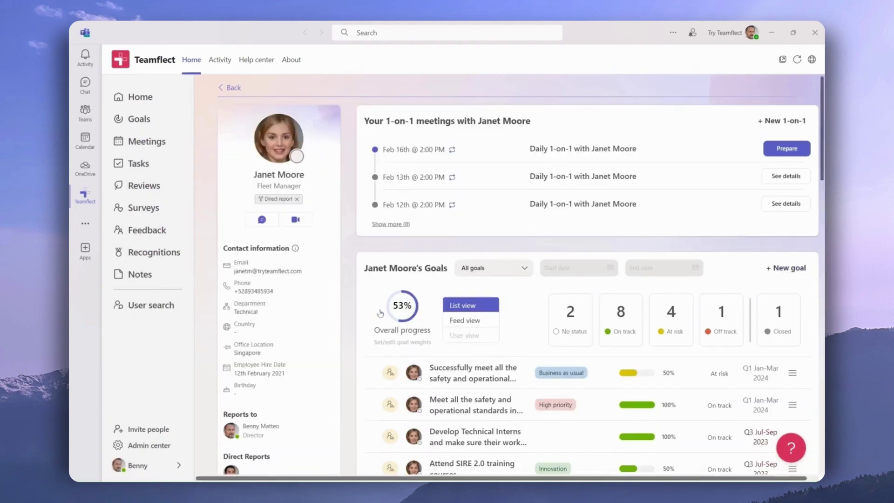
pyautogui.scroll(-3, 379, 313)
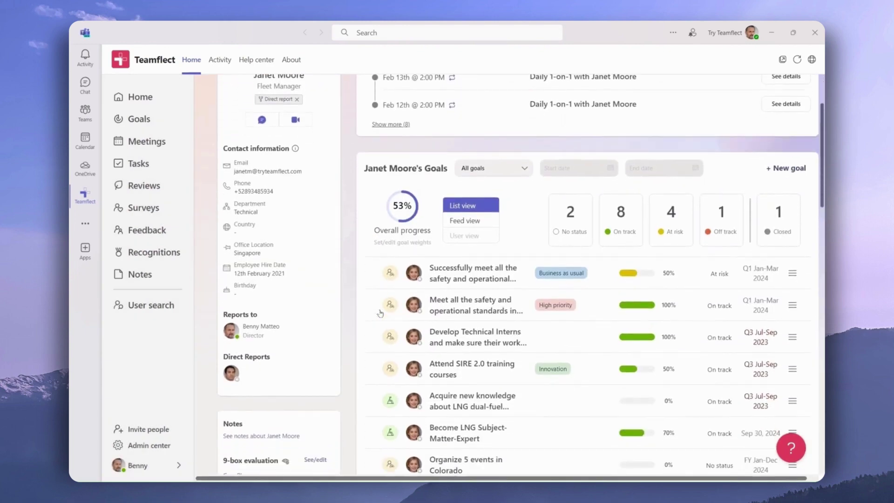
pyautogui.scroll(-3, 379, 312)
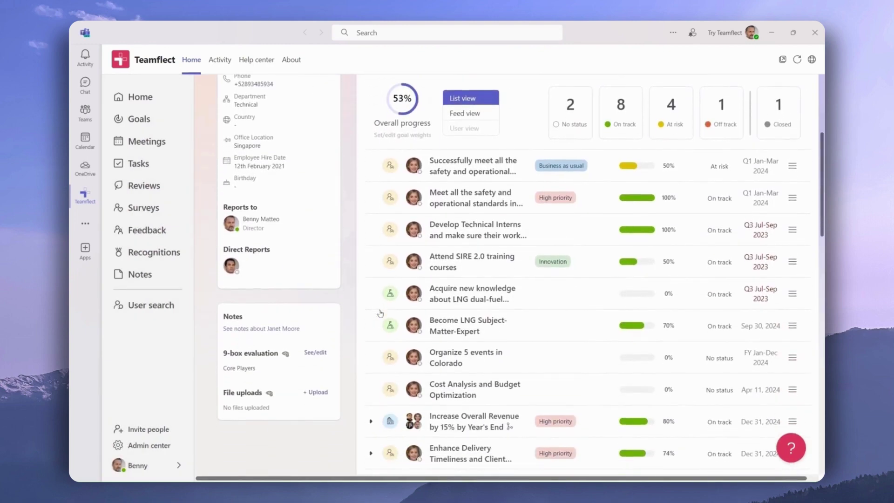
pyautogui.scroll(3, 380, 313)
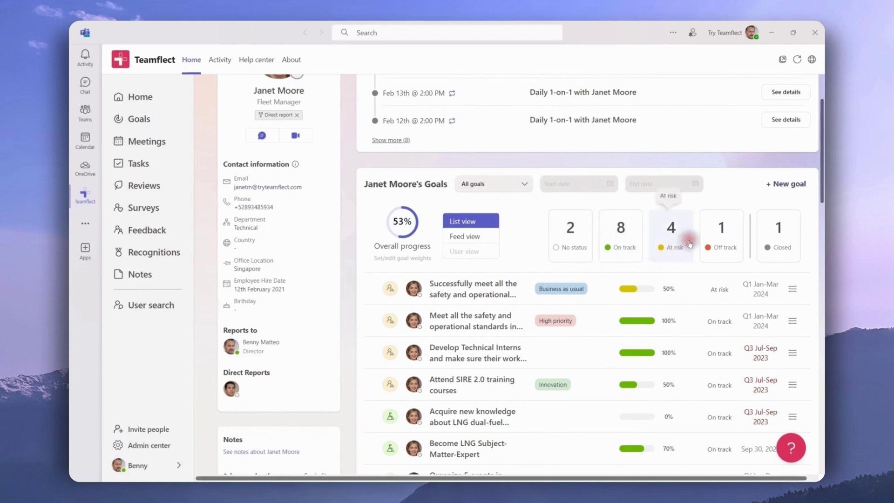
# Step: Filter the profile's goals to Q1 Jan-Mar 2024, leaving two goals at 75%
pyautogui.click(770, 186)
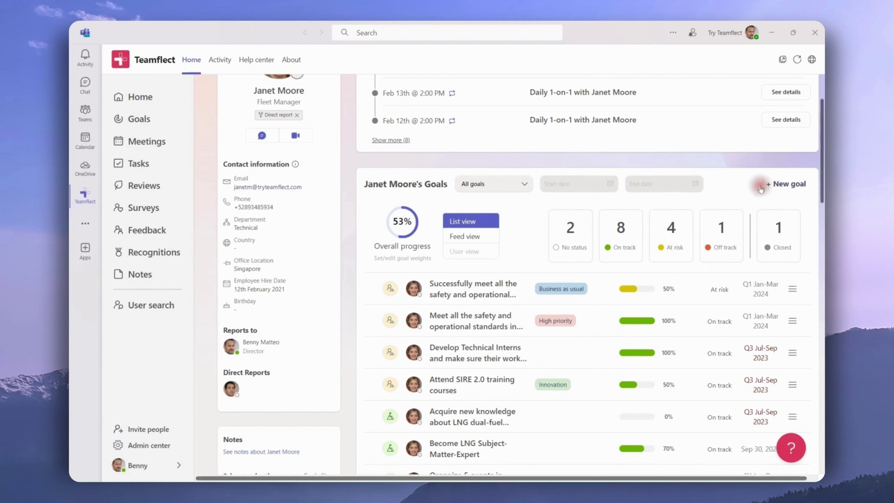
pyautogui.click(524, 184)
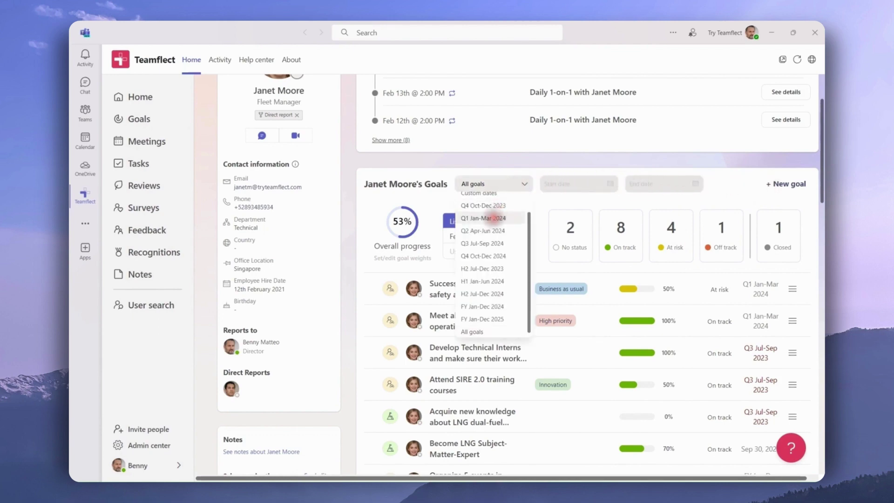
pyautogui.click(484, 218)
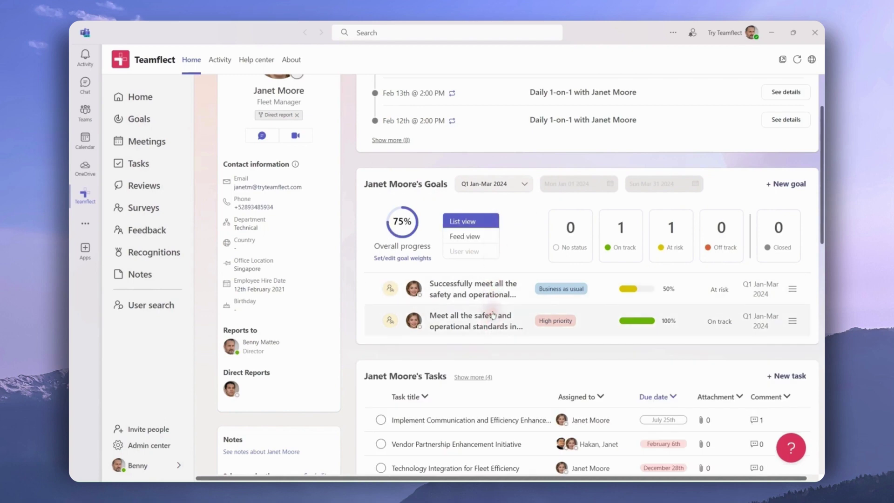
# Step: Review custom goal weights for the Q1 period, then close the weights dialog unchanged
pyautogui.click(404, 258)
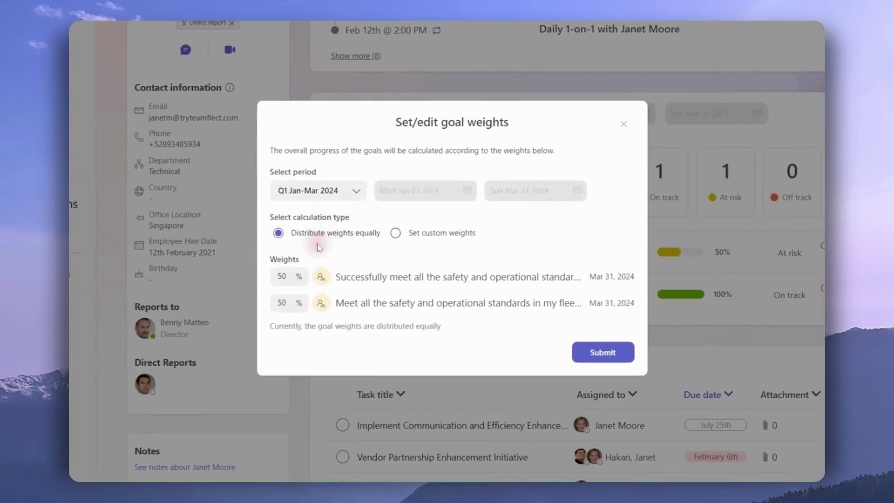
pyautogui.click(395, 233)
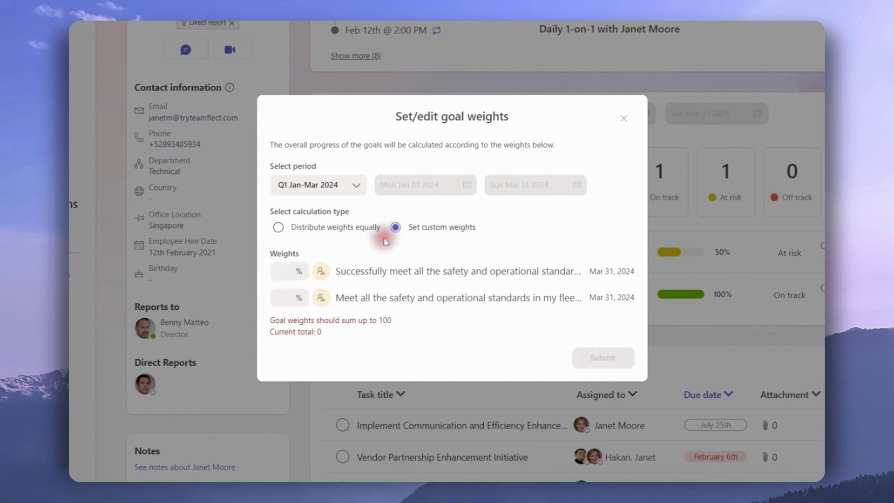
pyautogui.click(300, 272)
pyautogui.click(282, 296)
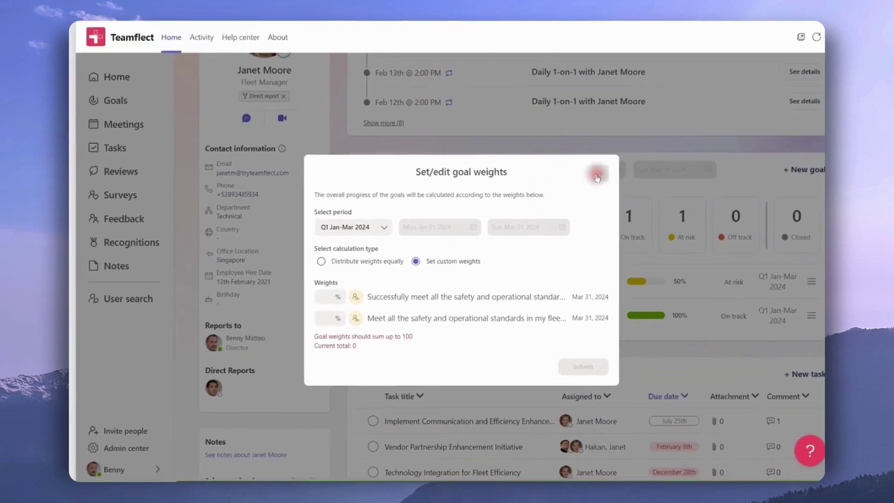
pyautogui.click(597, 176)
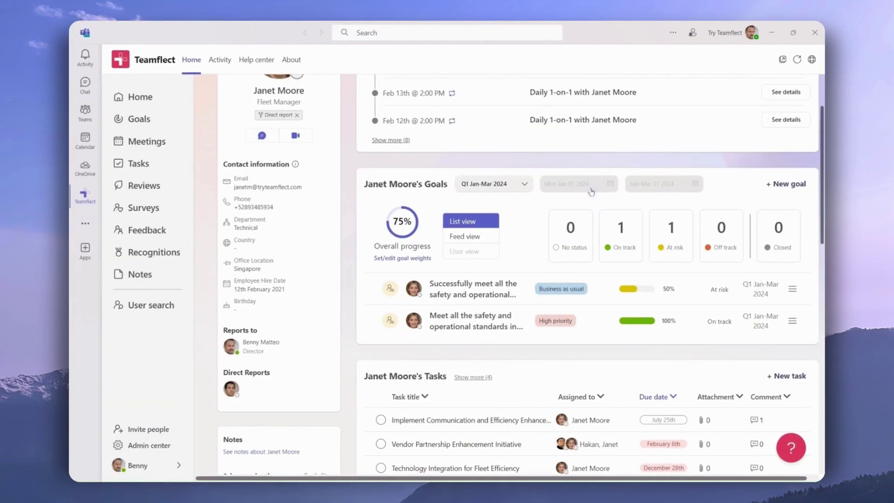
pyautogui.scroll(2, 591, 191)
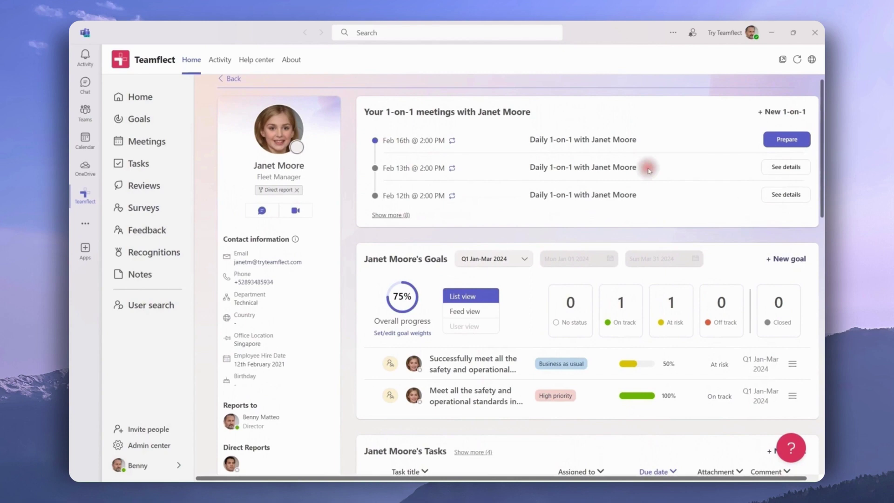
# Step: Prepare the upcoming 1-on-1 meeting, then return to the Teamflect Home dashboard
pyautogui.click(772, 143)
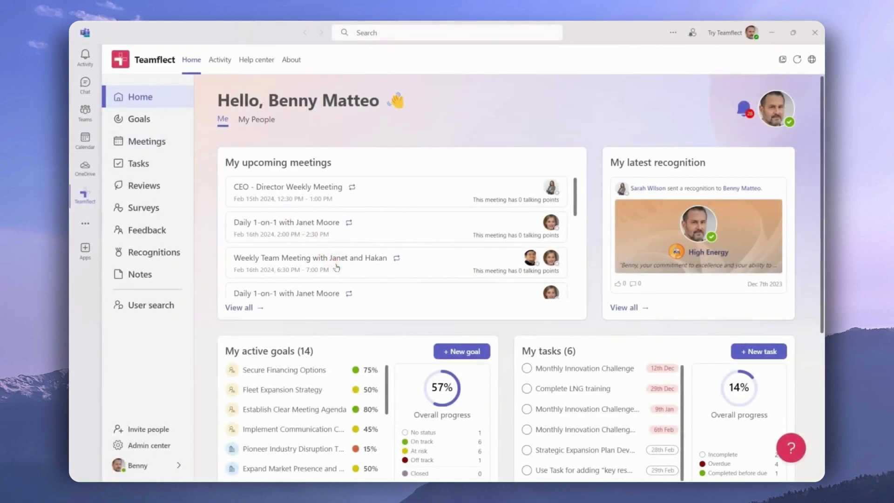
# Step: Open the Weekly Team Meeting and filter its Goals card by each attendee in turn
pyautogui.click(336, 267)
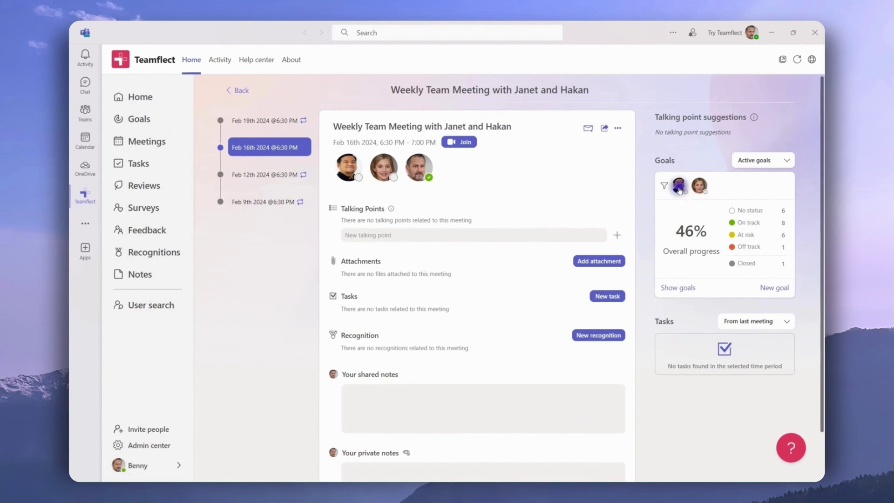
pyautogui.click(679, 186)
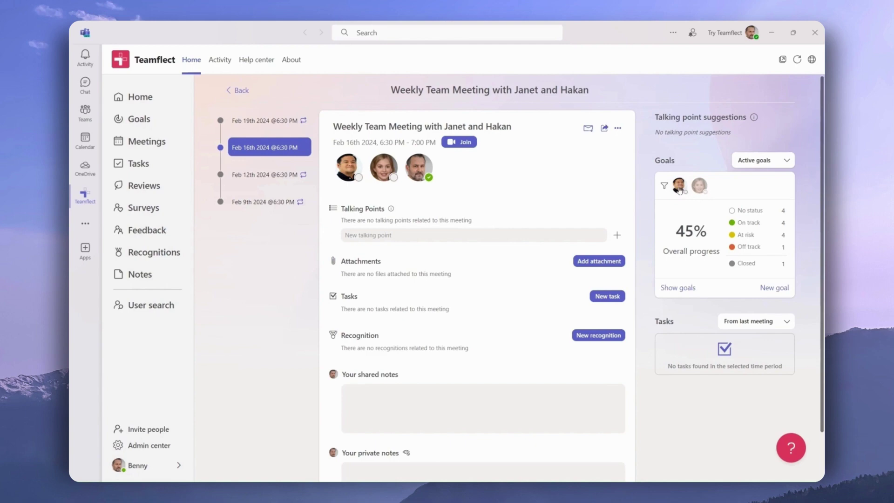
pyautogui.click(700, 187)
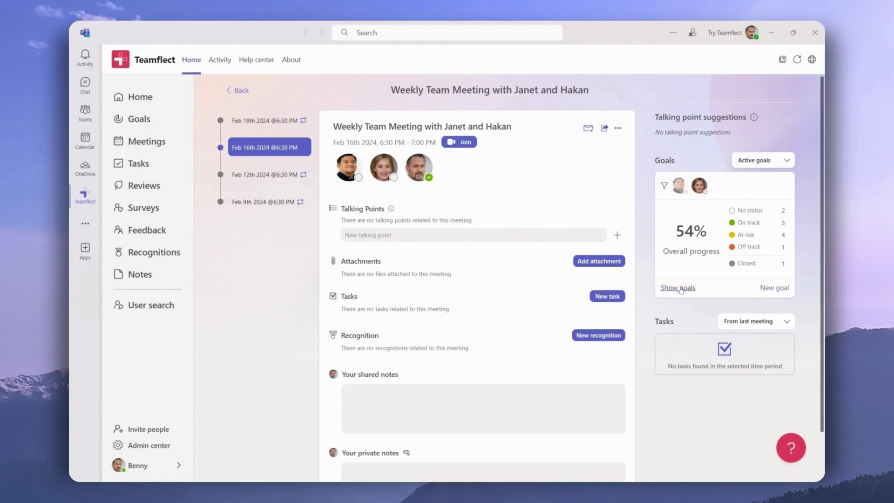
# Step: Join the weekly team meeting, maximize its window, and add Teamflect from the meeting apps
pyautogui.click(457, 143)
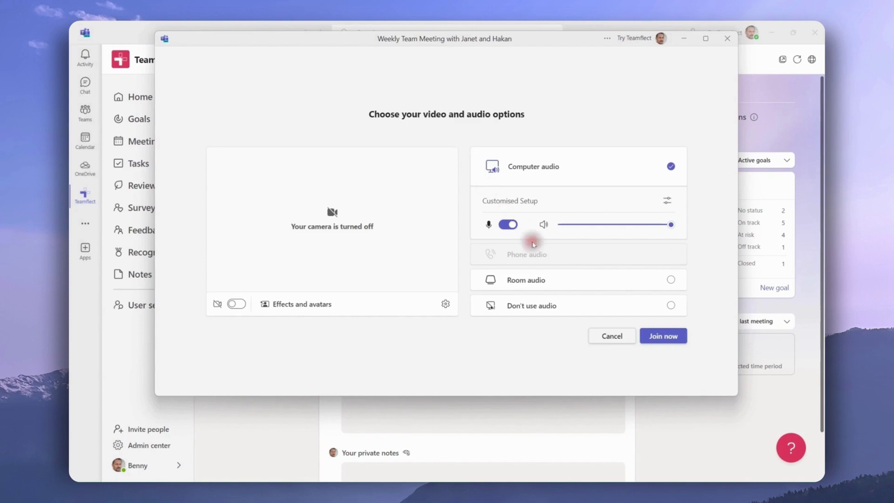
pyautogui.click(649, 336)
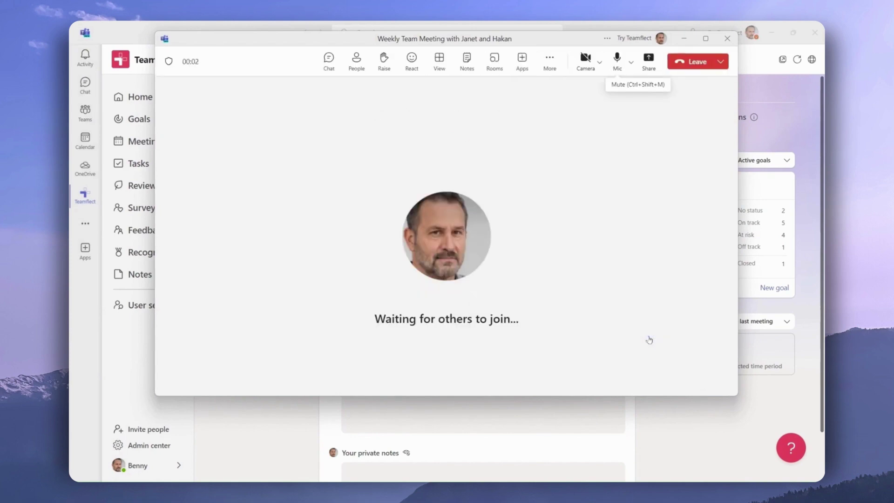
pyautogui.click(705, 40)
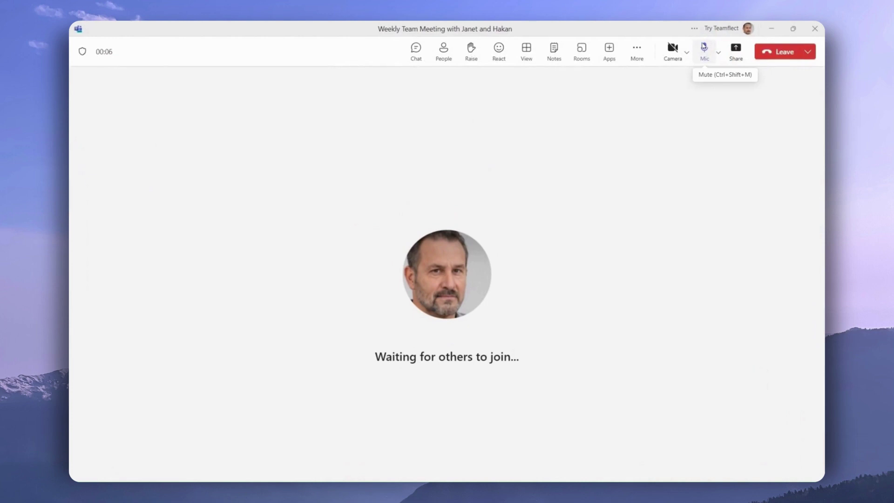
pyautogui.click(610, 49)
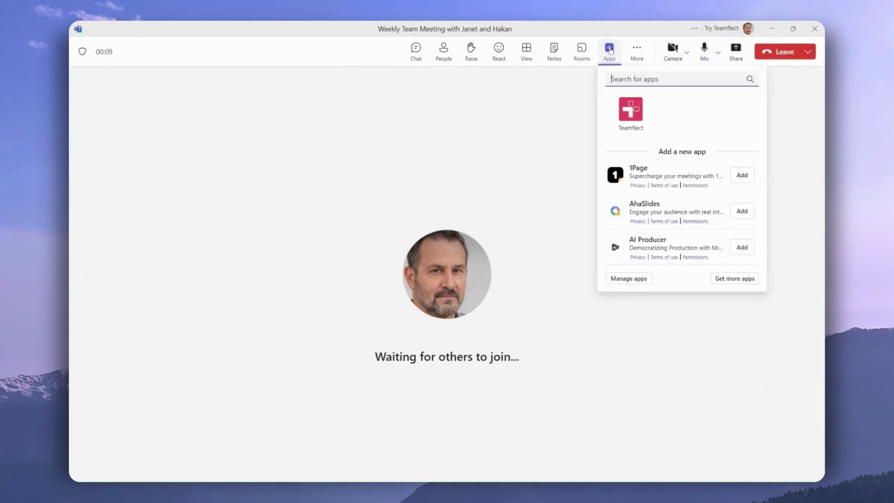
pyautogui.click(632, 111)
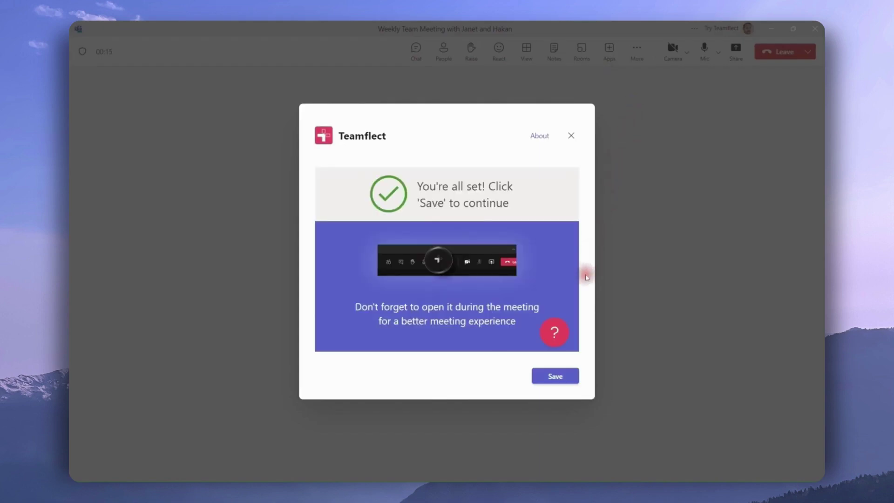
# Step: Save the Teamflect tab and present the team goals to everyone in the meeting
pyautogui.click(555, 376)
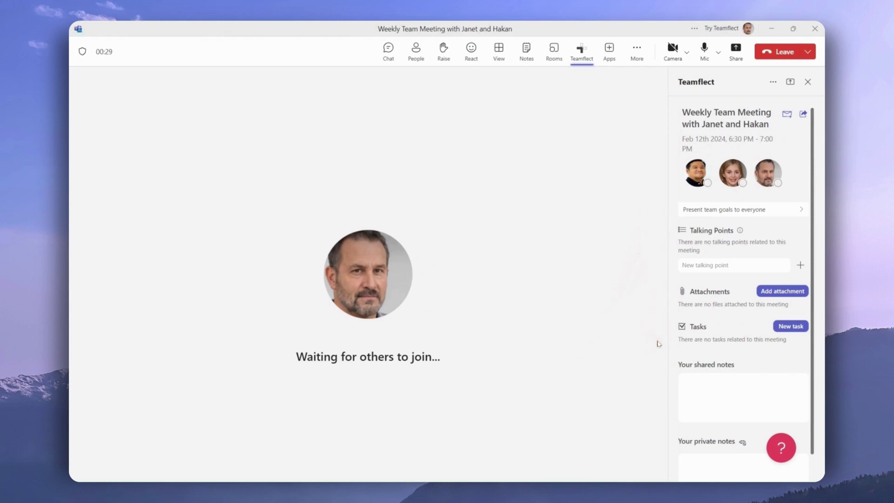
pyautogui.click(774, 214)
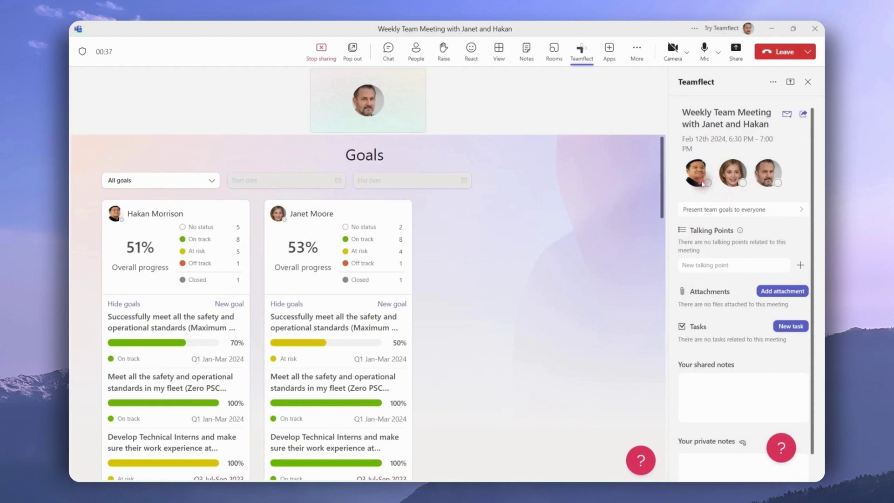
pyautogui.moveTo(662, 165)
pyautogui.mouseDown()
pyautogui.moveTo(663, 231)
pyautogui.moveTo(665, 169)
pyautogui.mouseUp()
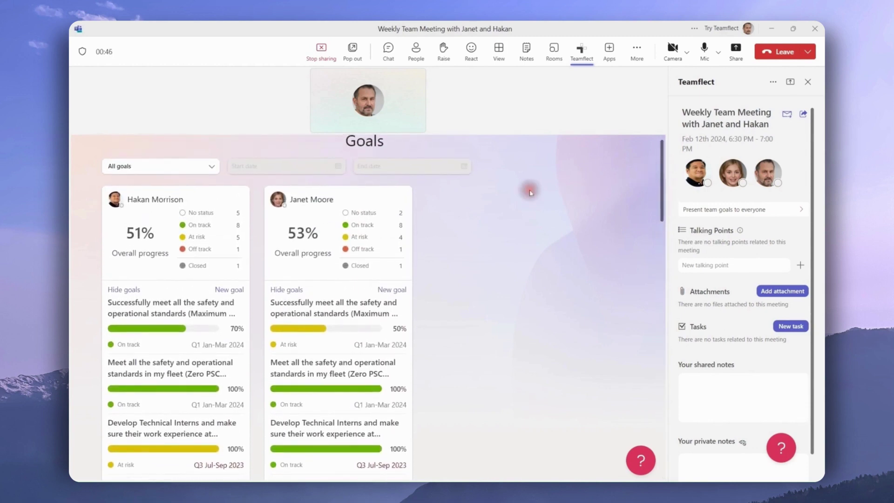
# Step: Filter to the second person's On track goals and view the safety standards goal details
pyautogui.click(373, 227)
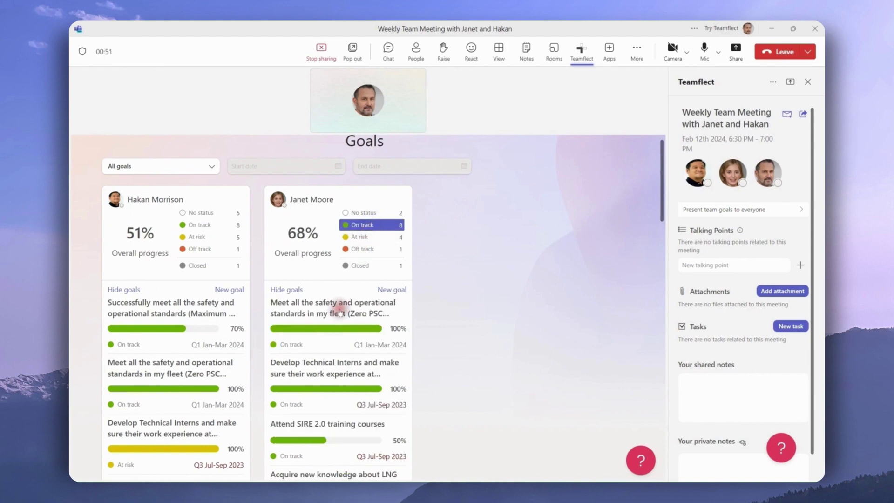
pyautogui.click(337, 318)
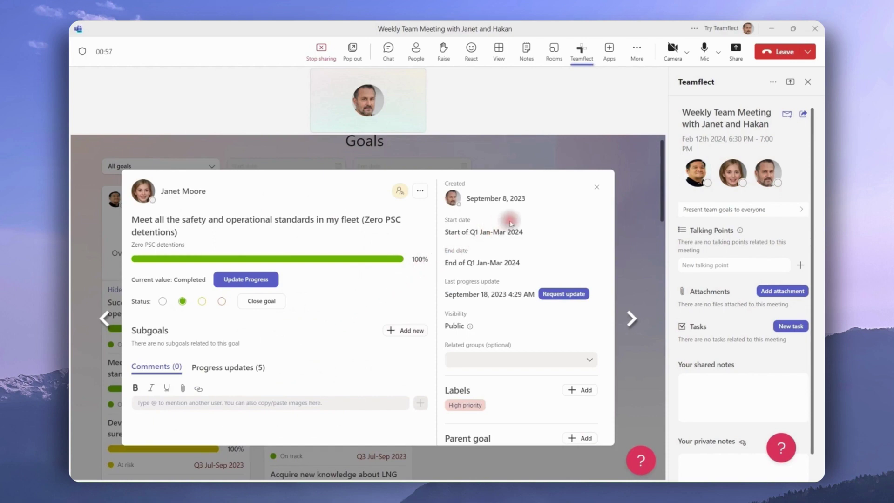
pyautogui.click(597, 188)
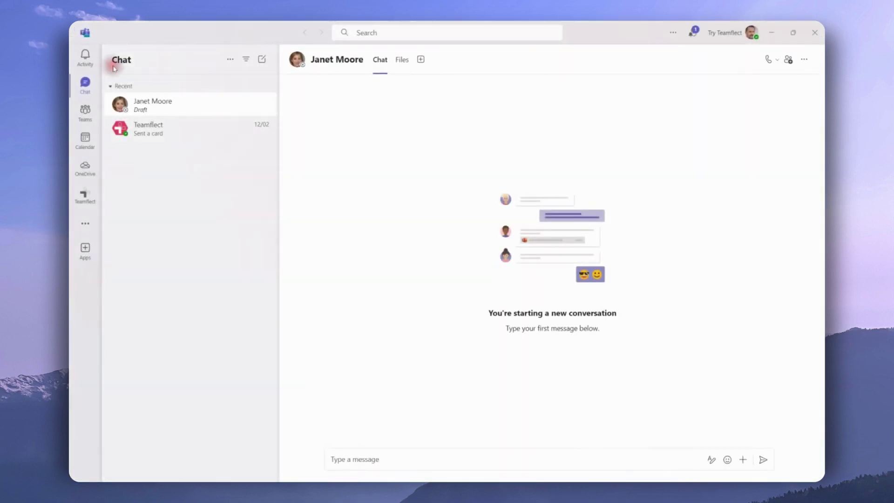
# Step: From the direct report's chat, open Teamflect's New goal form and scroll through it
pyautogui.click(183, 105)
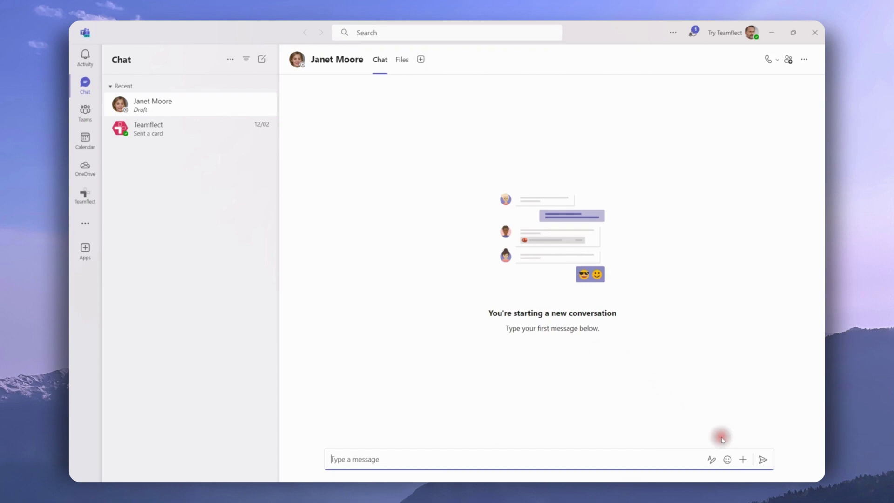
pyautogui.click(741, 459)
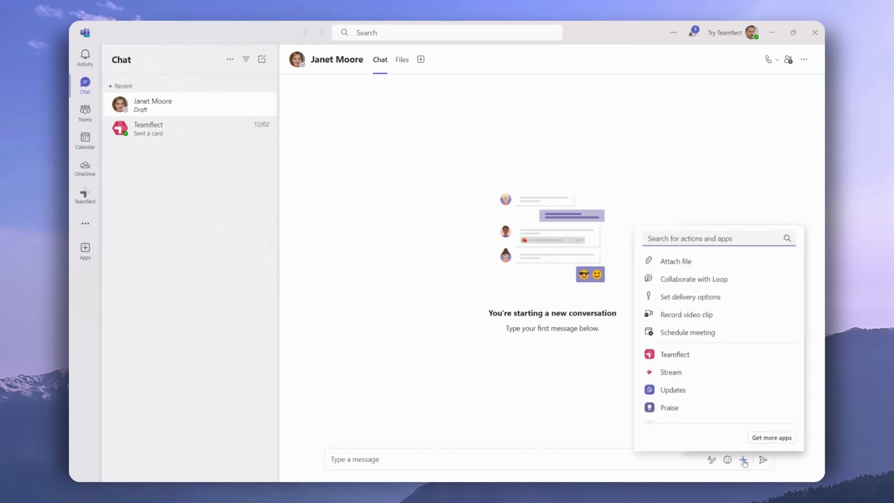
pyautogui.click(674, 359)
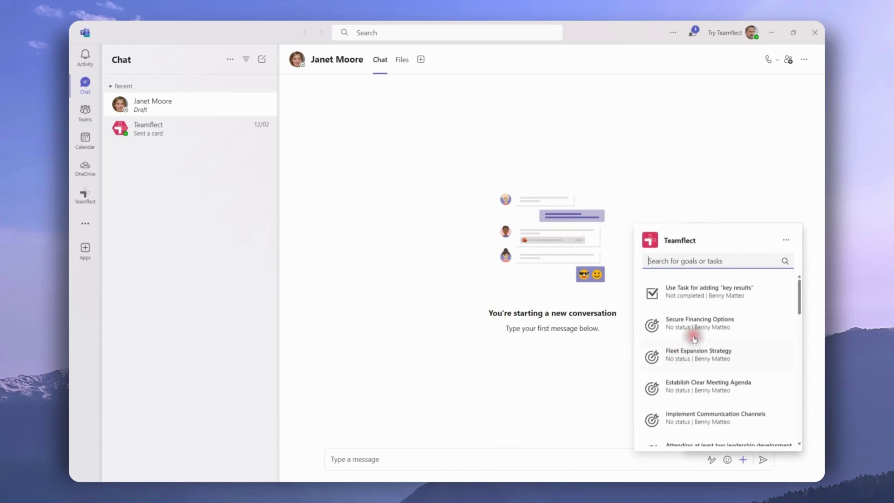
pyautogui.click(786, 240)
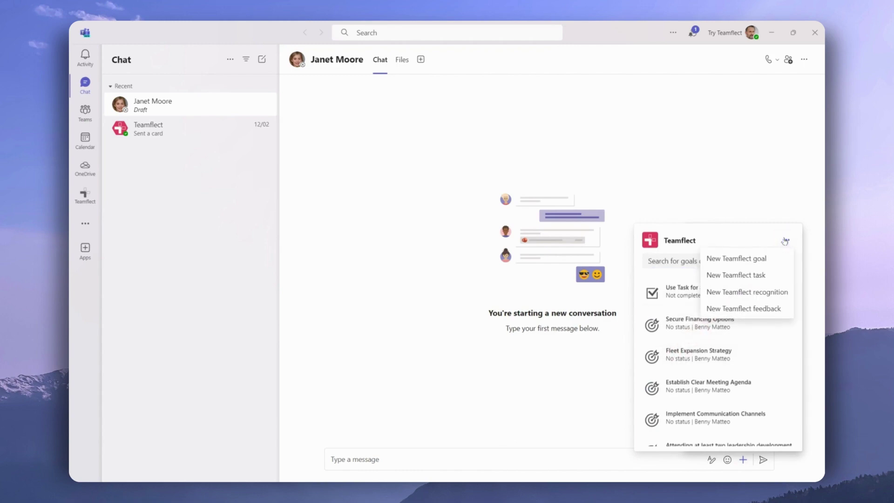
pyautogui.click(773, 258)
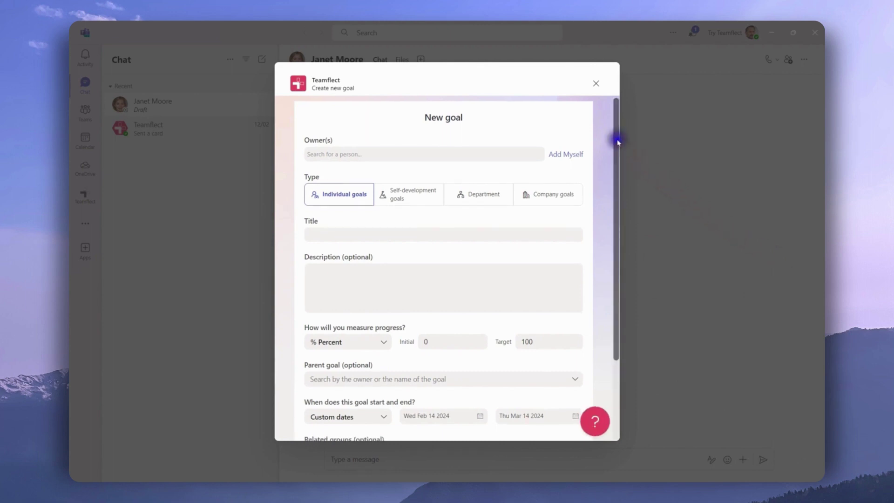
pyautogui.moveTo(618, 140); pyautogui.dragTo(618, 230)
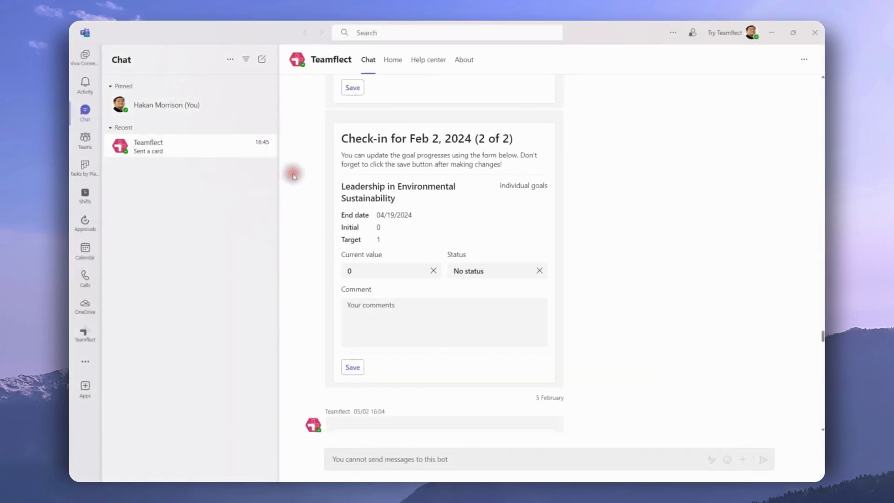
# Step: Set the Leadership in Environmental Sustainability check-in's current value to 1 and save it
pyautogui.click(319, 195)
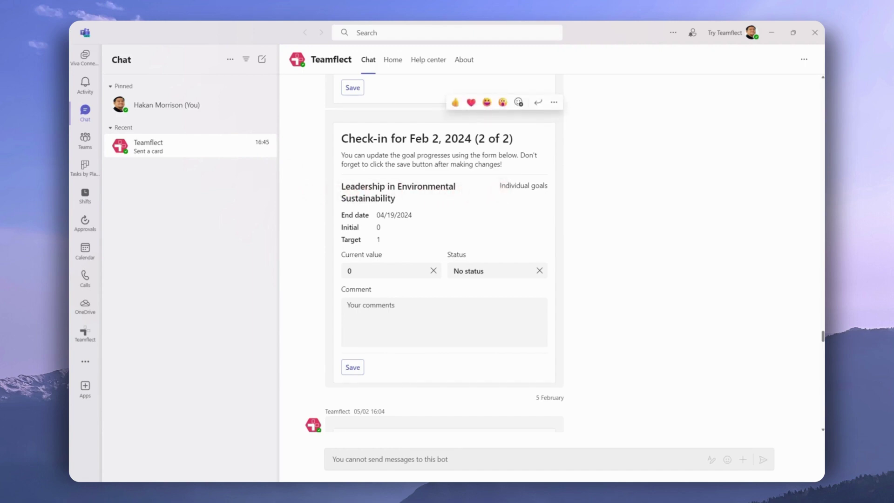
pyautogui.click(411, 271)
pyautogui.click(391, 304)
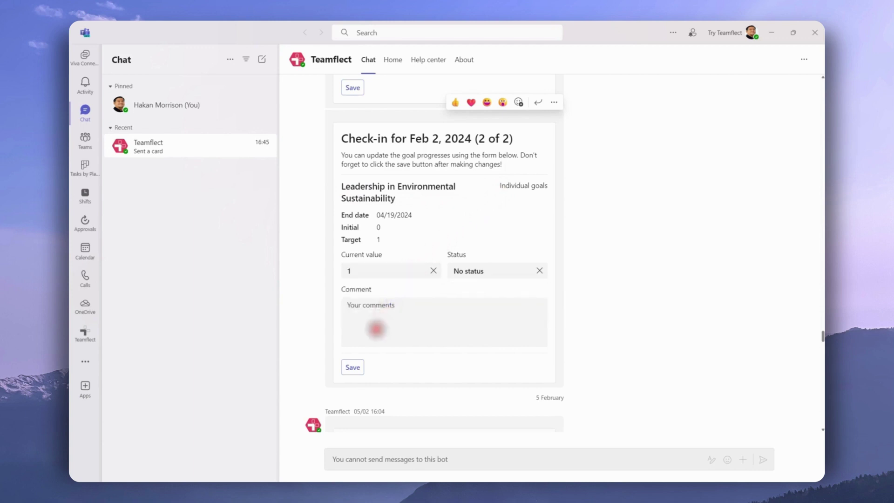
pyautogui.click(354, 367)
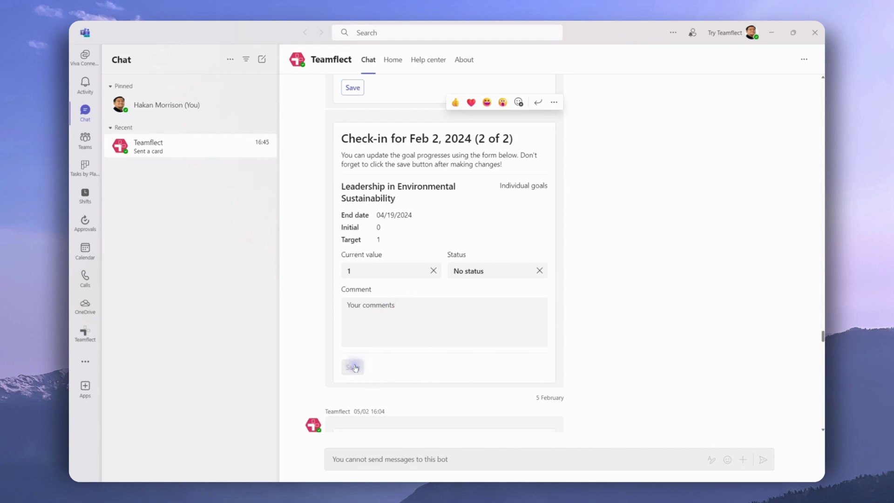